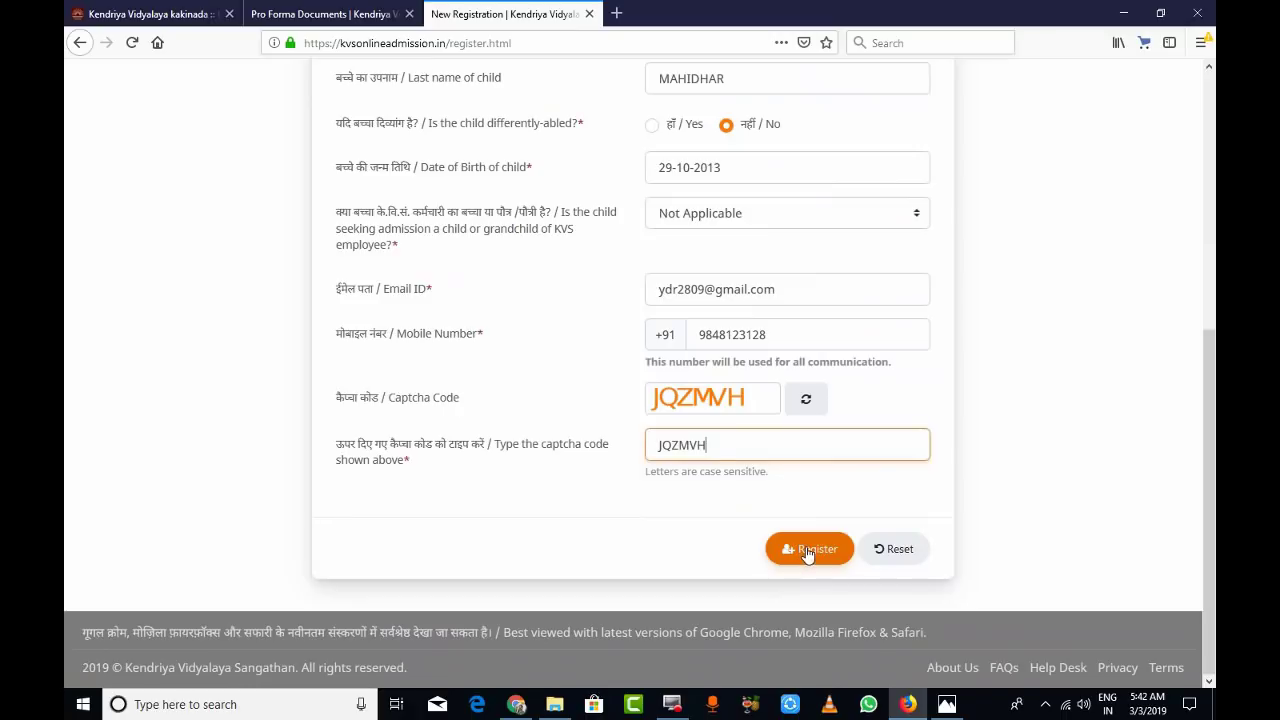
- Submit the completed Class 1 registration form with its captcha
left_click(803, 552)
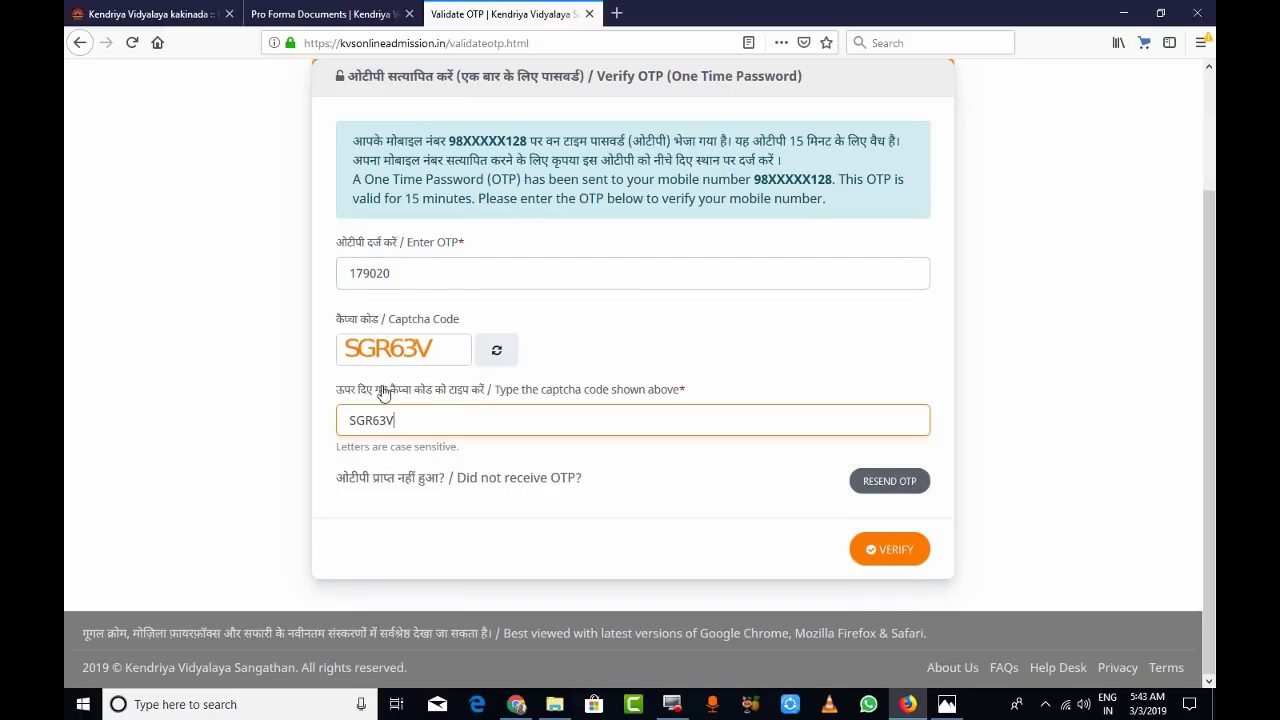
- Verify the mobile number using the received OTP and captcha code
left_click(893, 553)
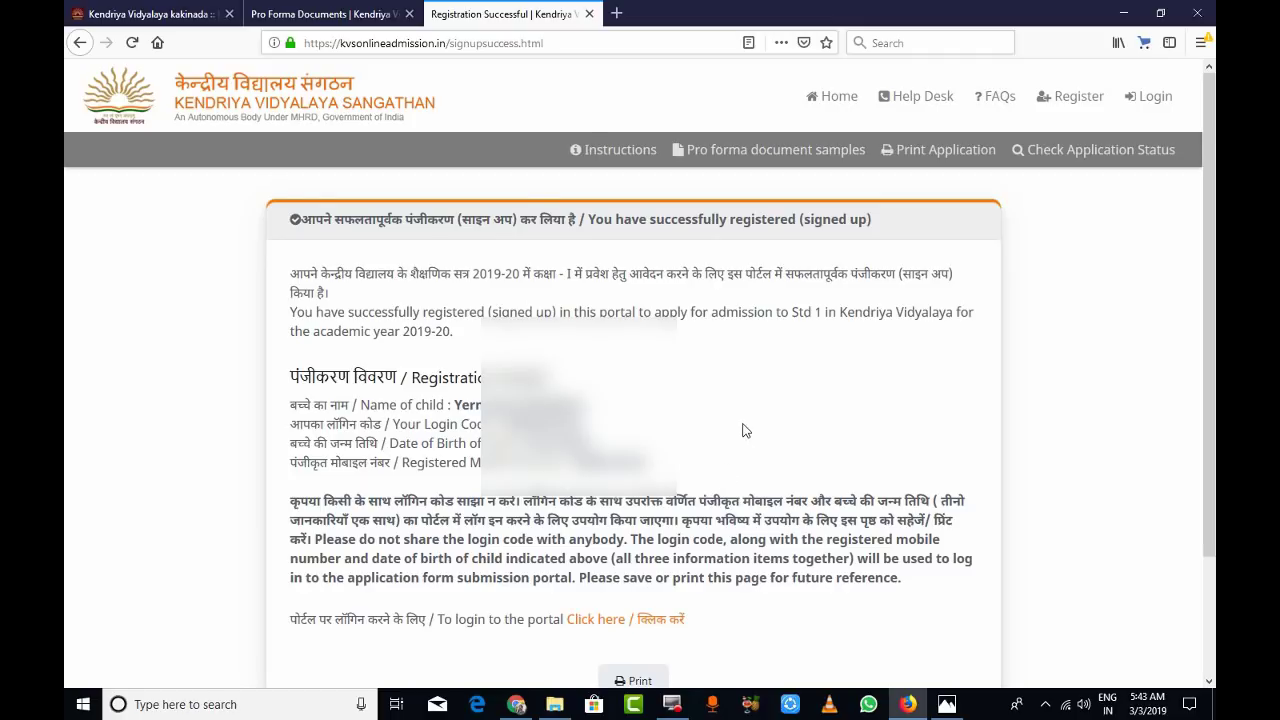
- Print the registration details page with the login details to Microsoft Print to PDF
scroll(743, 425, "down", 3)
scroll(743, 425, "up", 3)
scroll(640, 373, "down", 3)
scroll(640, 373, "up", 3)
scroll(628, 614, "down", 2)
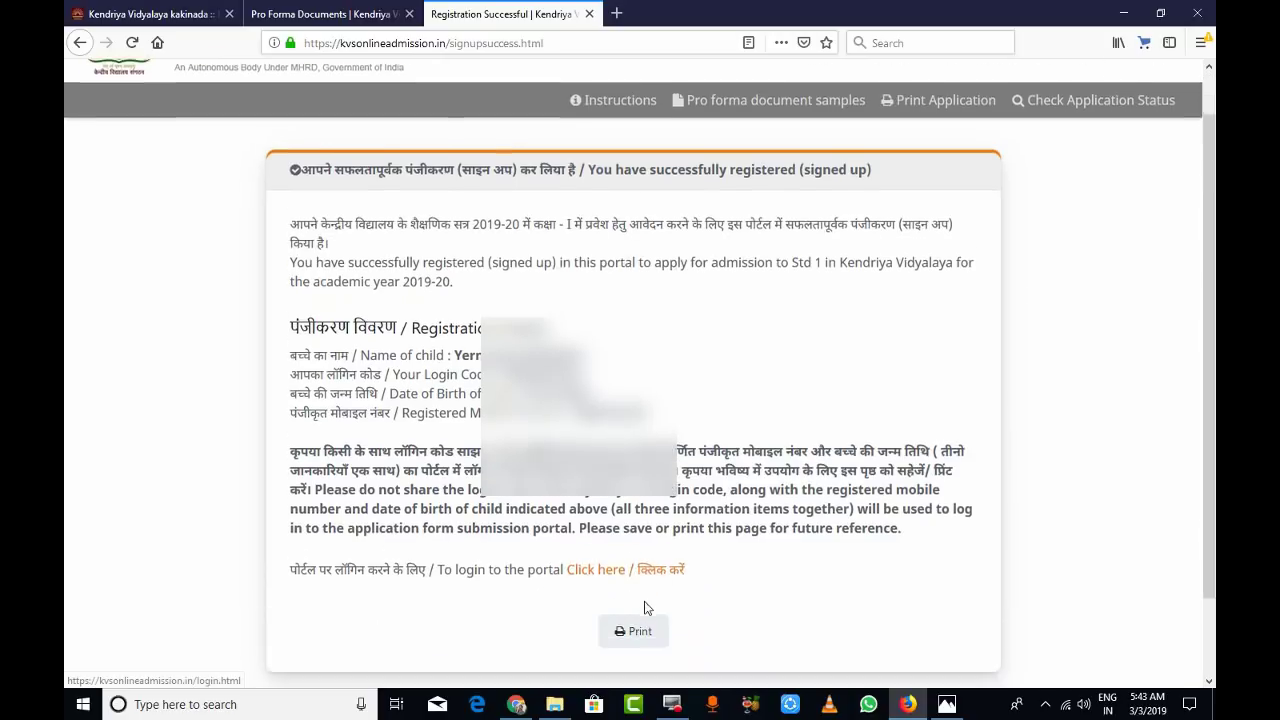
left_click(628, 613)
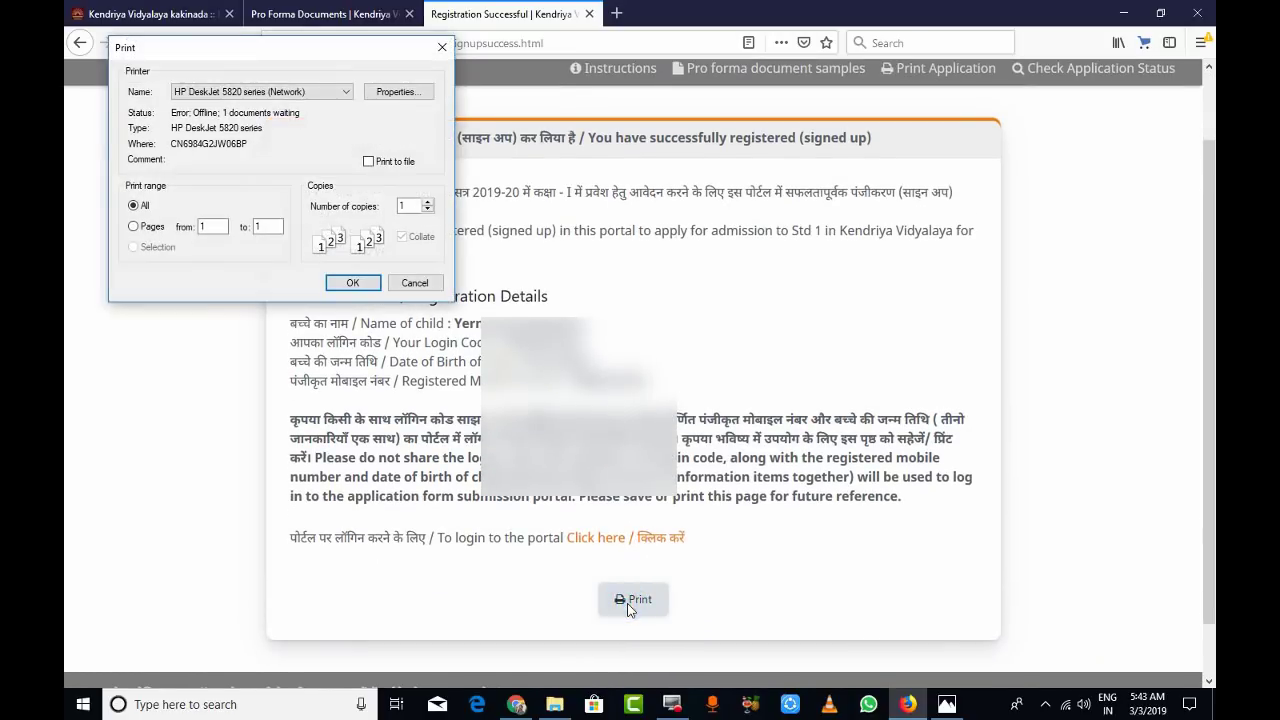
left_click(262, 91)
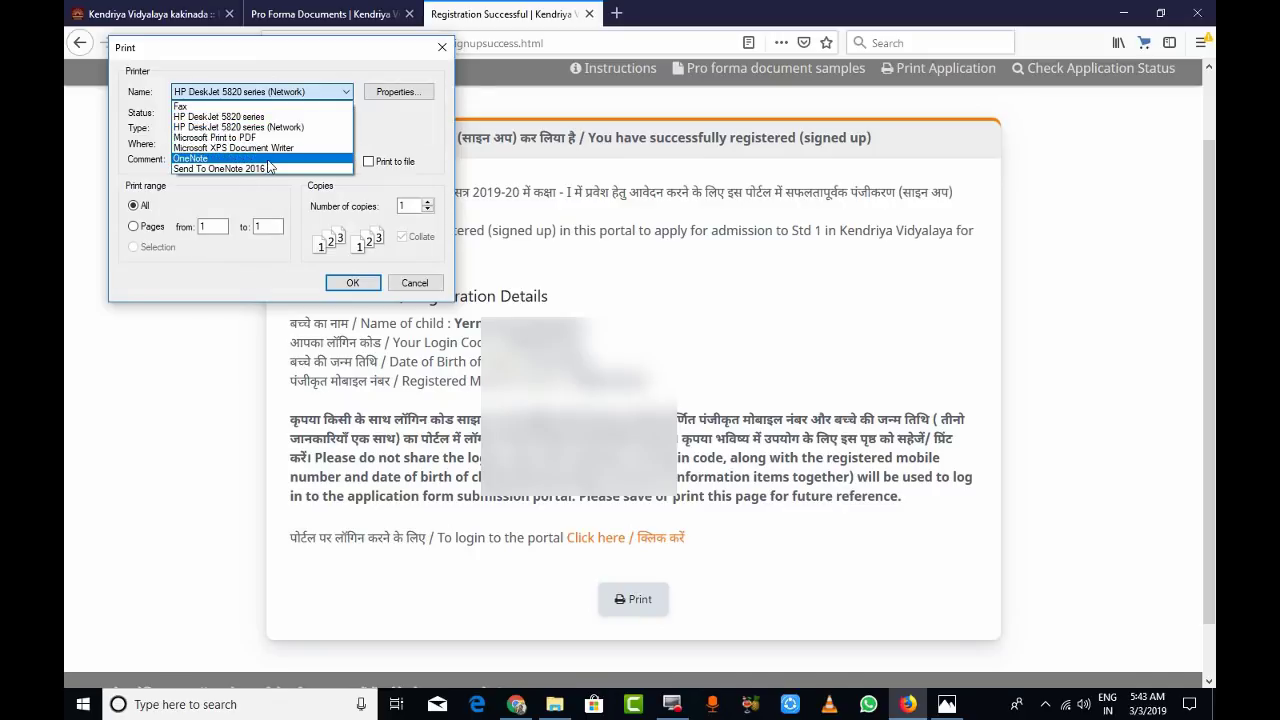
left_click(253, 140)
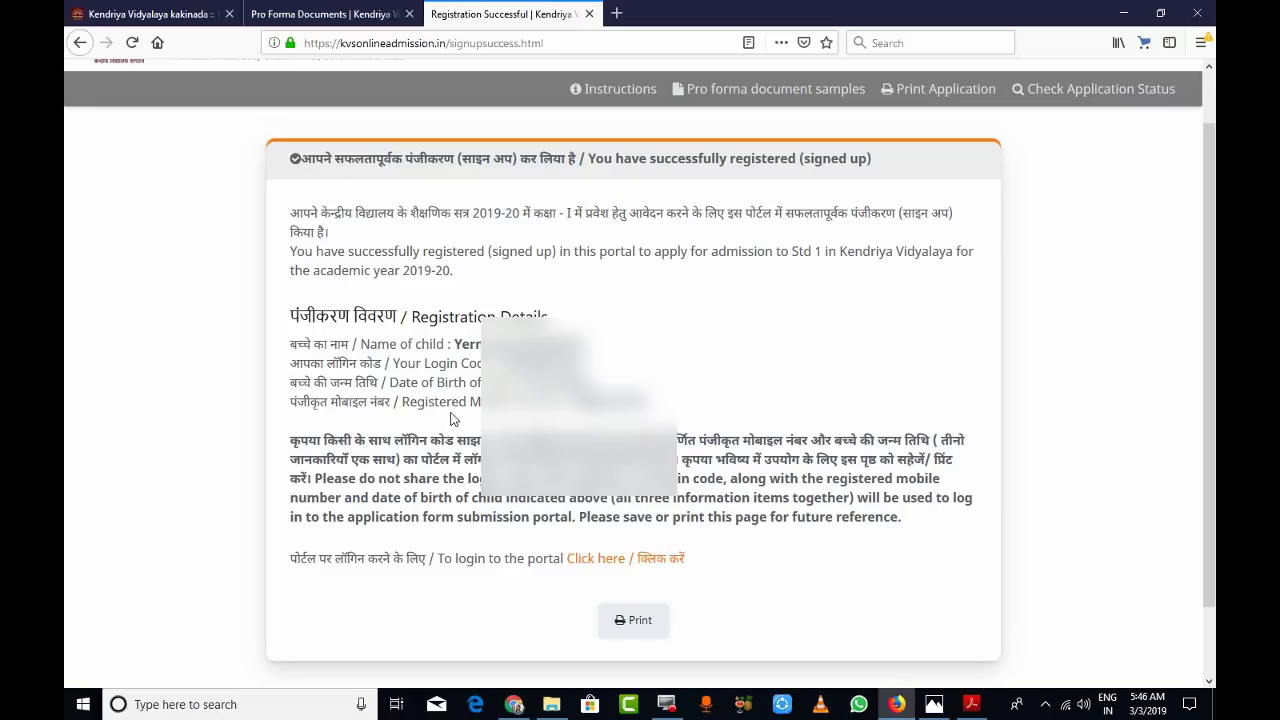
- Log in with the login code, date of birth, mobile number and captcha
left_click(595, 563)
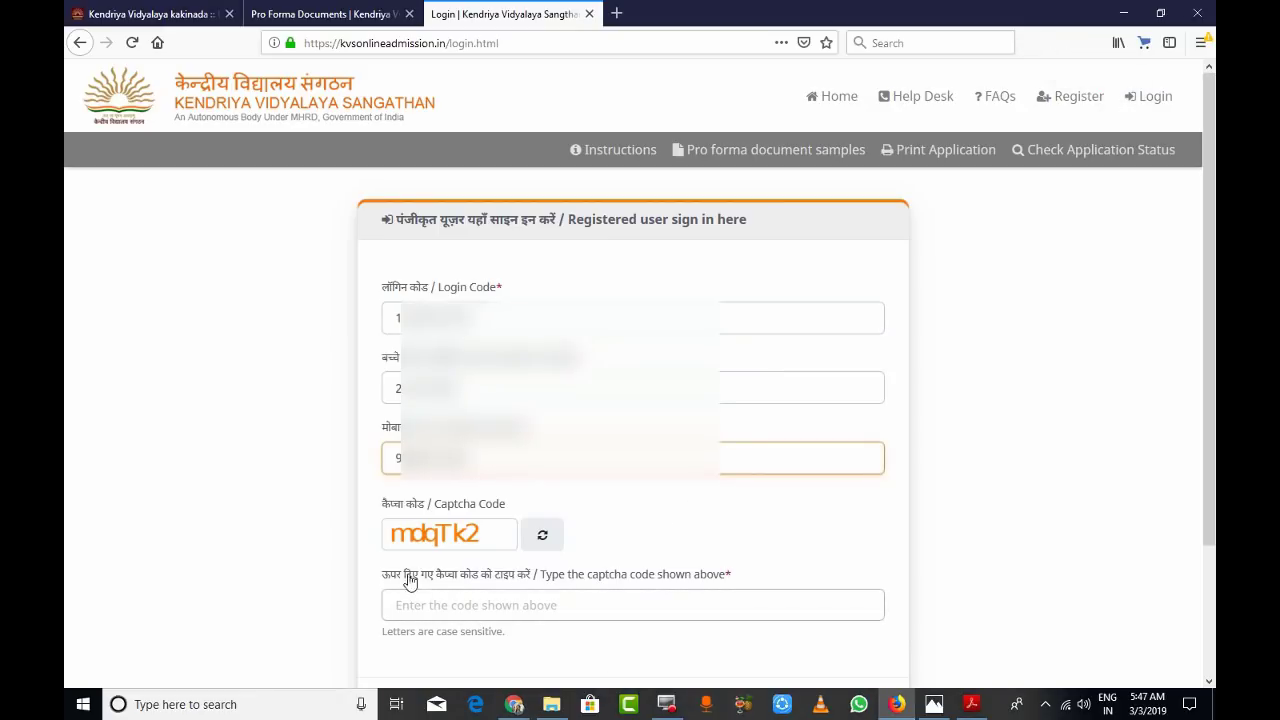
scroll(814, 574, "down", 2)
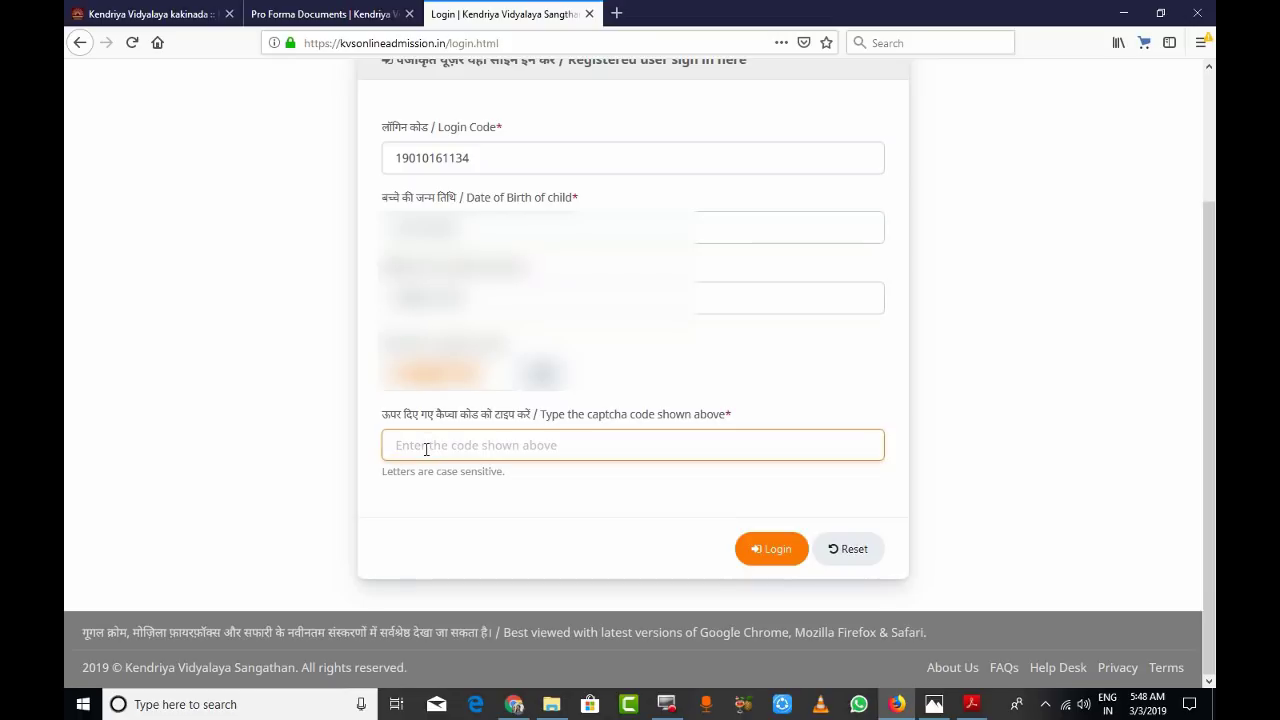
type("mdq")
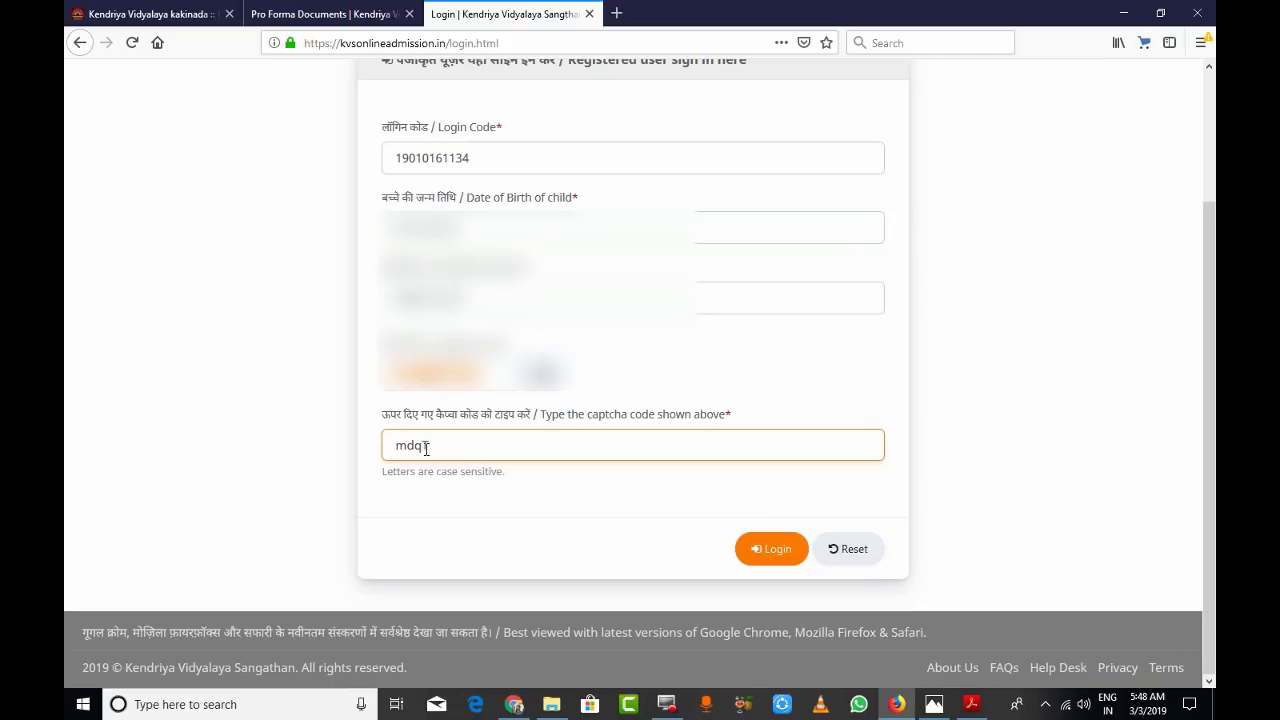
type("k2")
left_click(777, 553)
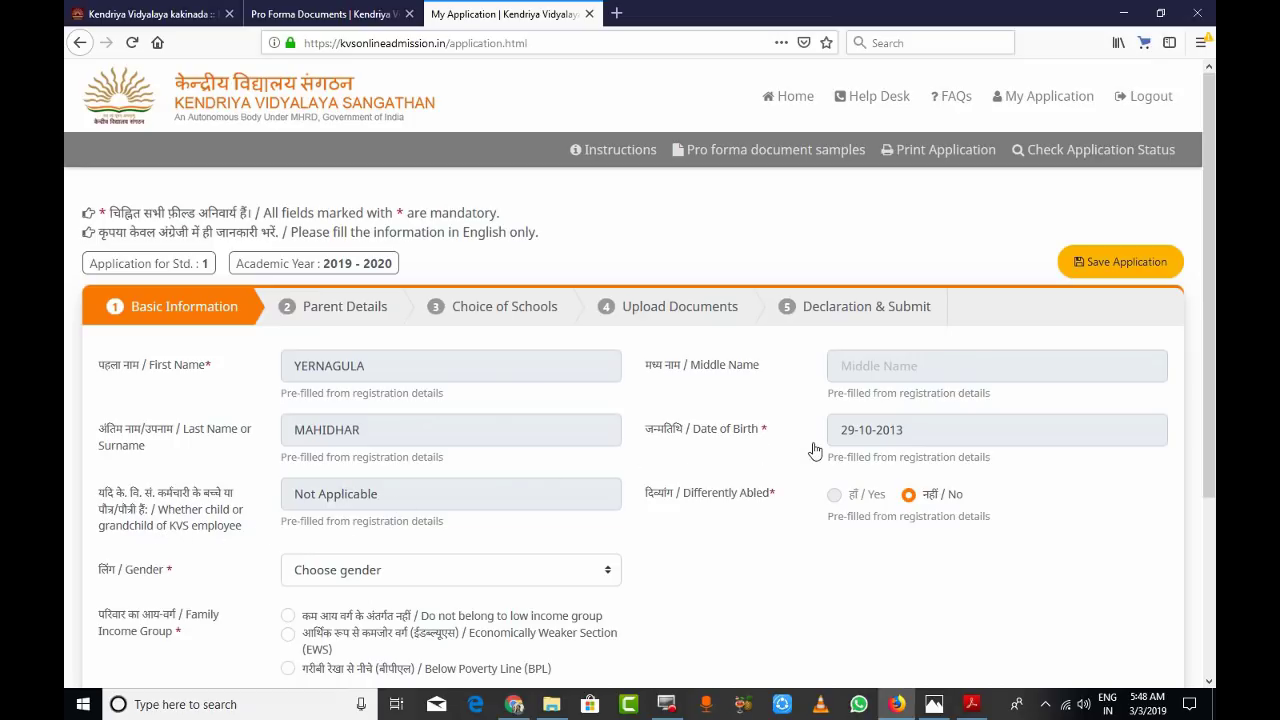
- Set the child's gender to Male and mark the family as not low income group
scroll(733, 541, "down", 1)
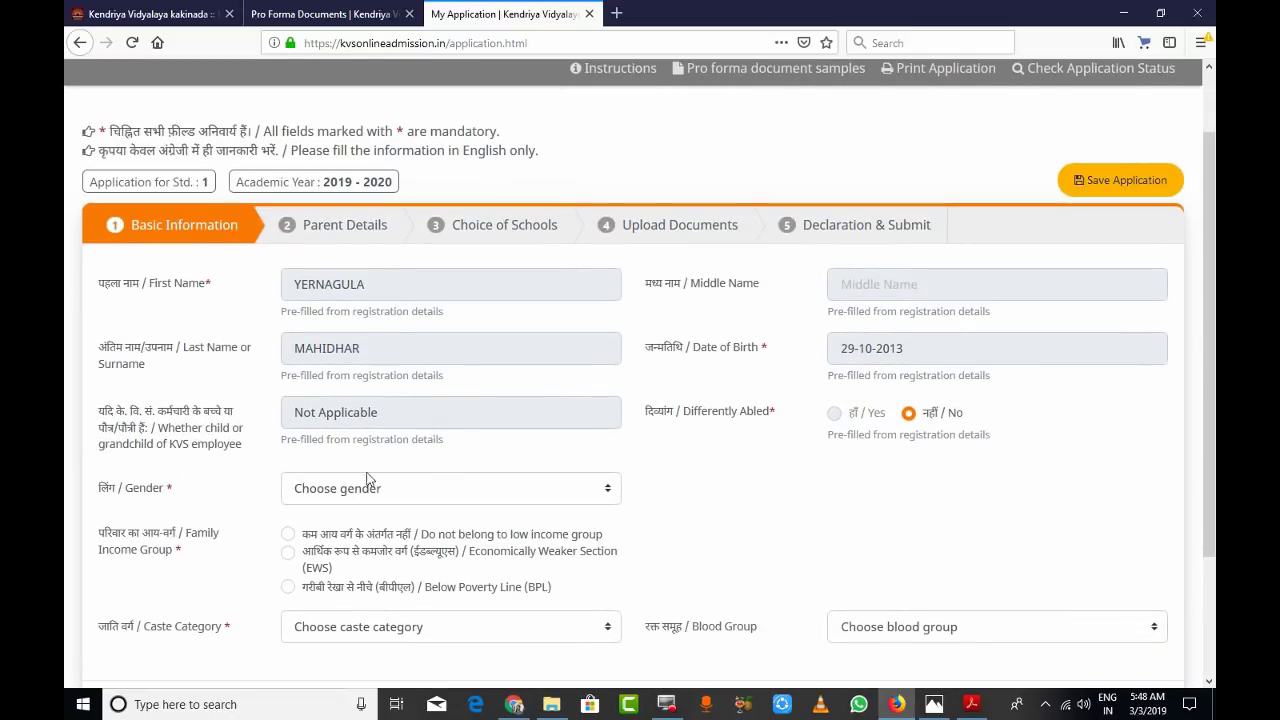
left_click(607, 494)
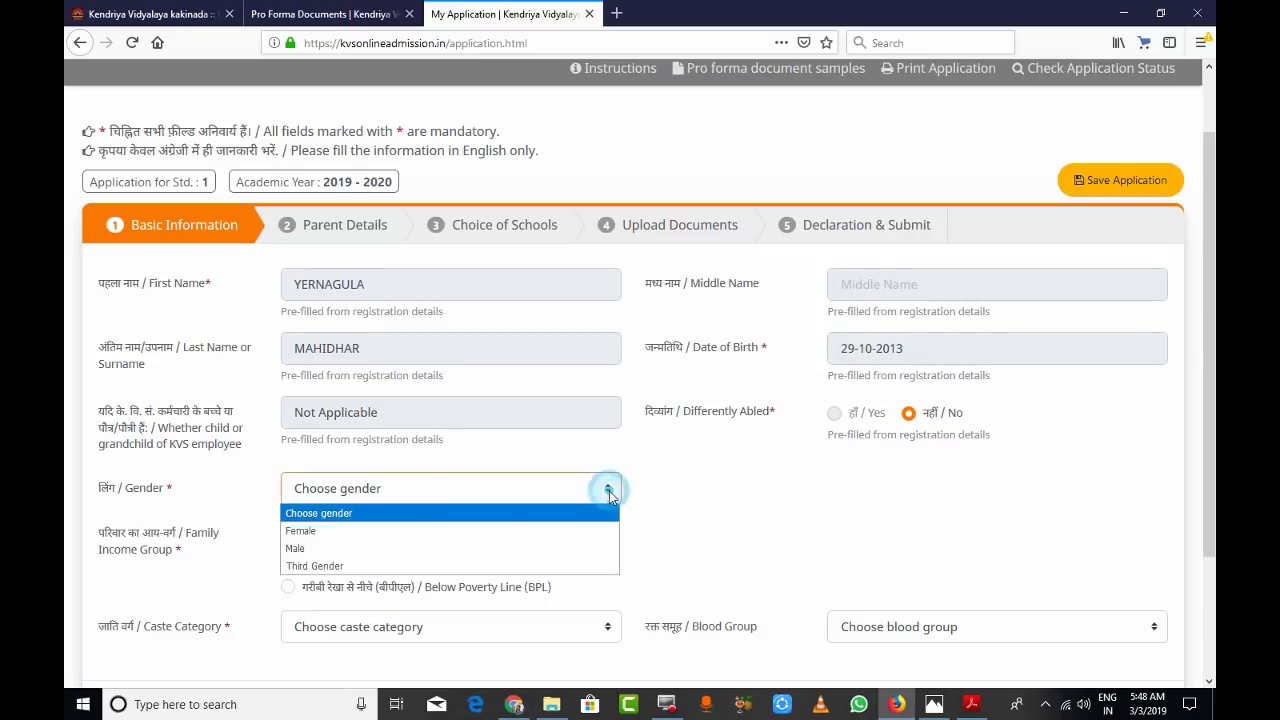
left_click(300, 548)
scroll(605, 456, "down", 2)
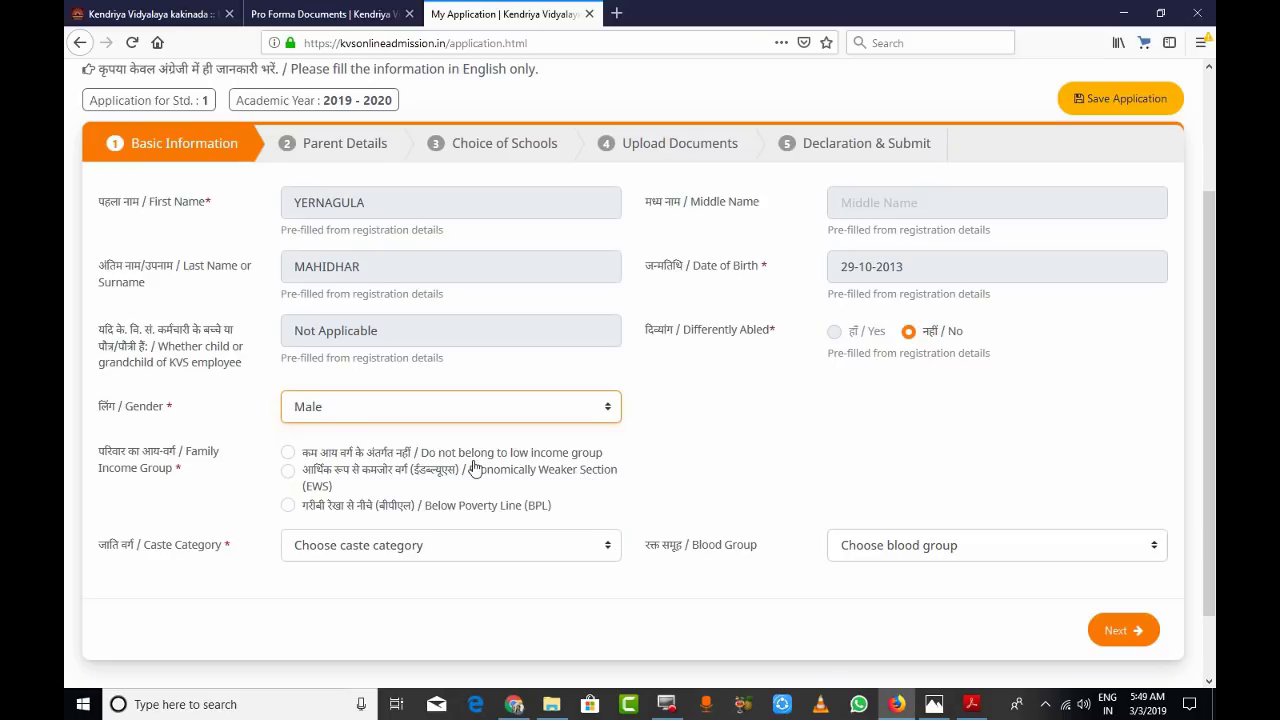
left_click(290, 453)
scroll(605, 472, "down", 2)
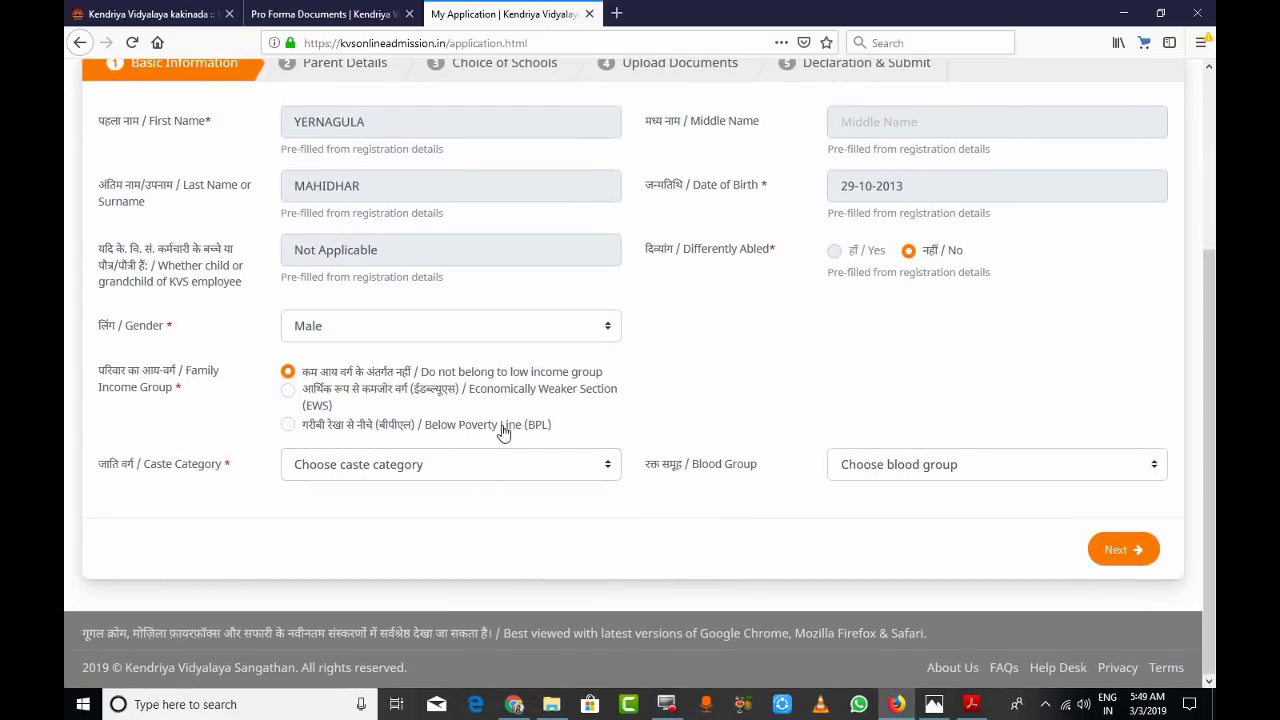
- Set caste category General and blood group O +ve, then continue to Parent Details
left_click(610, 473)
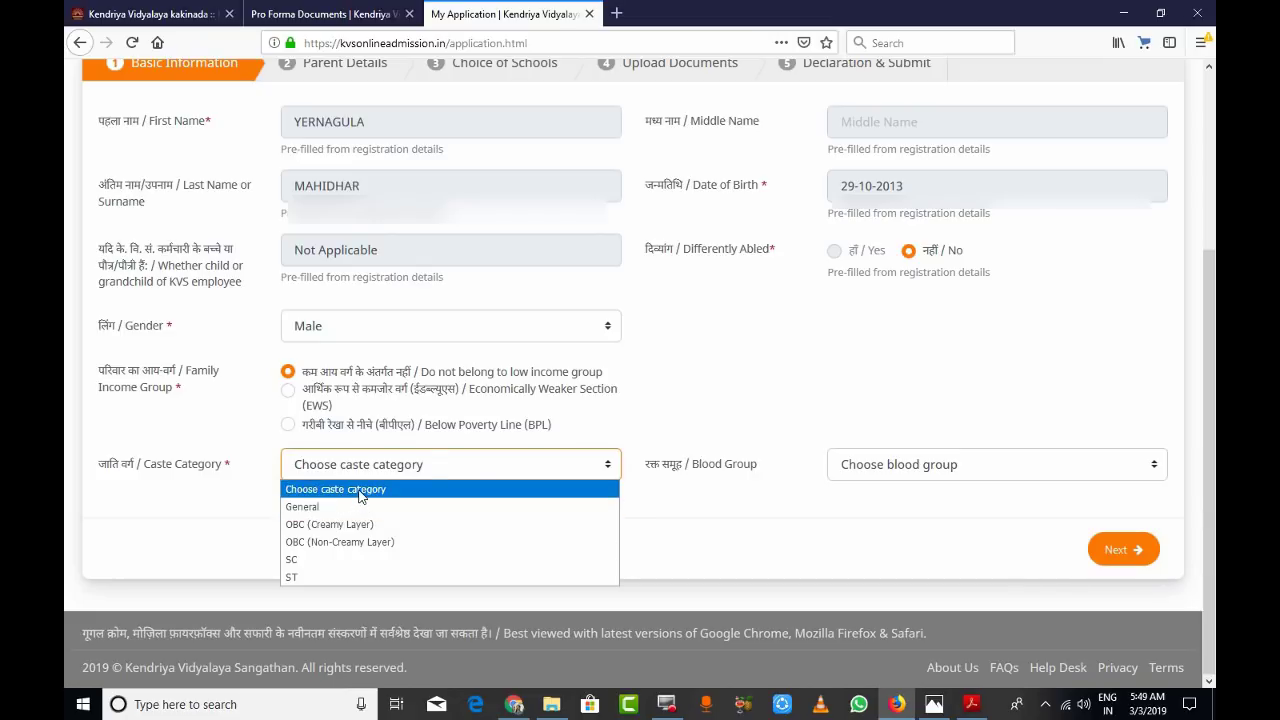
left_click(302, 507)
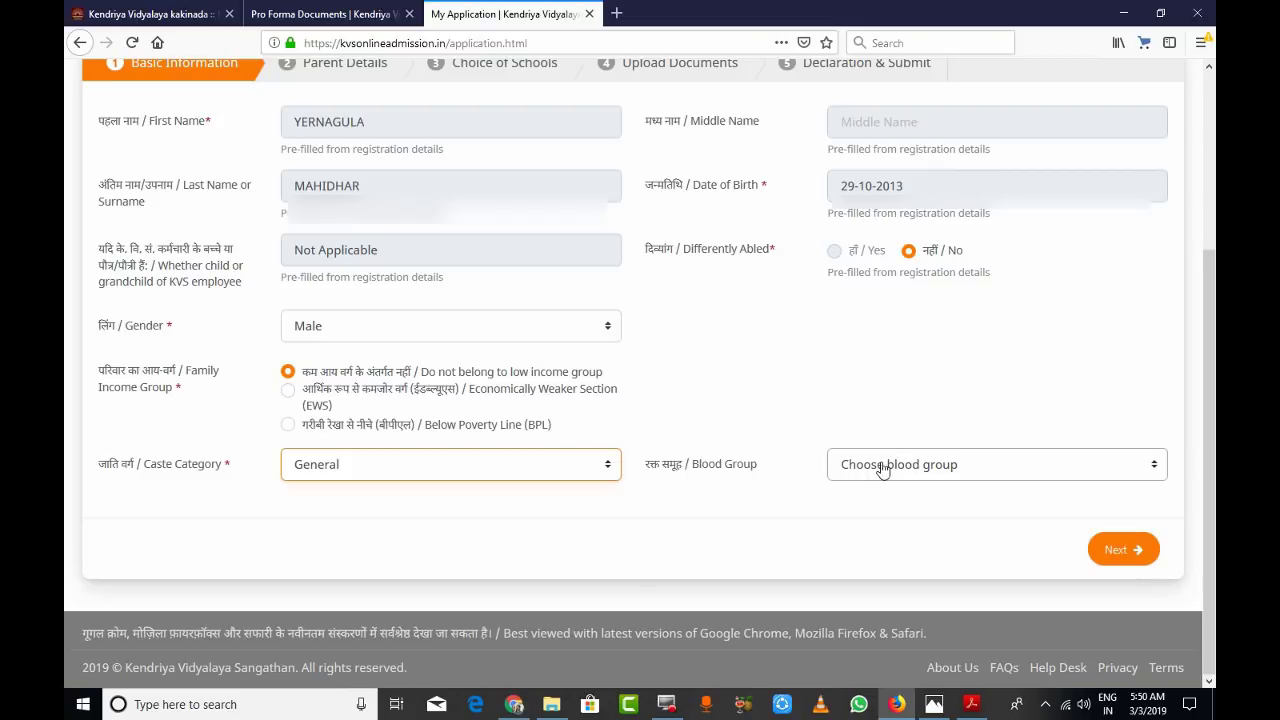
left_click(1155, 467)
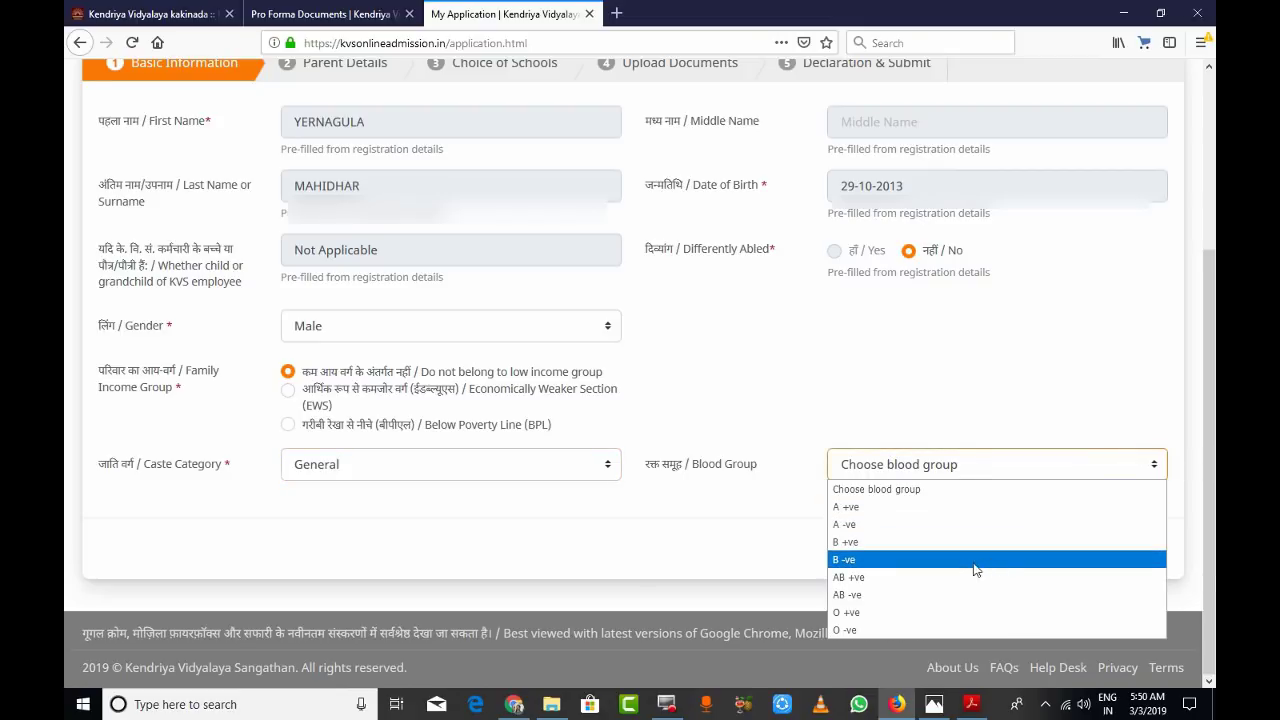
left_click(848, 612)
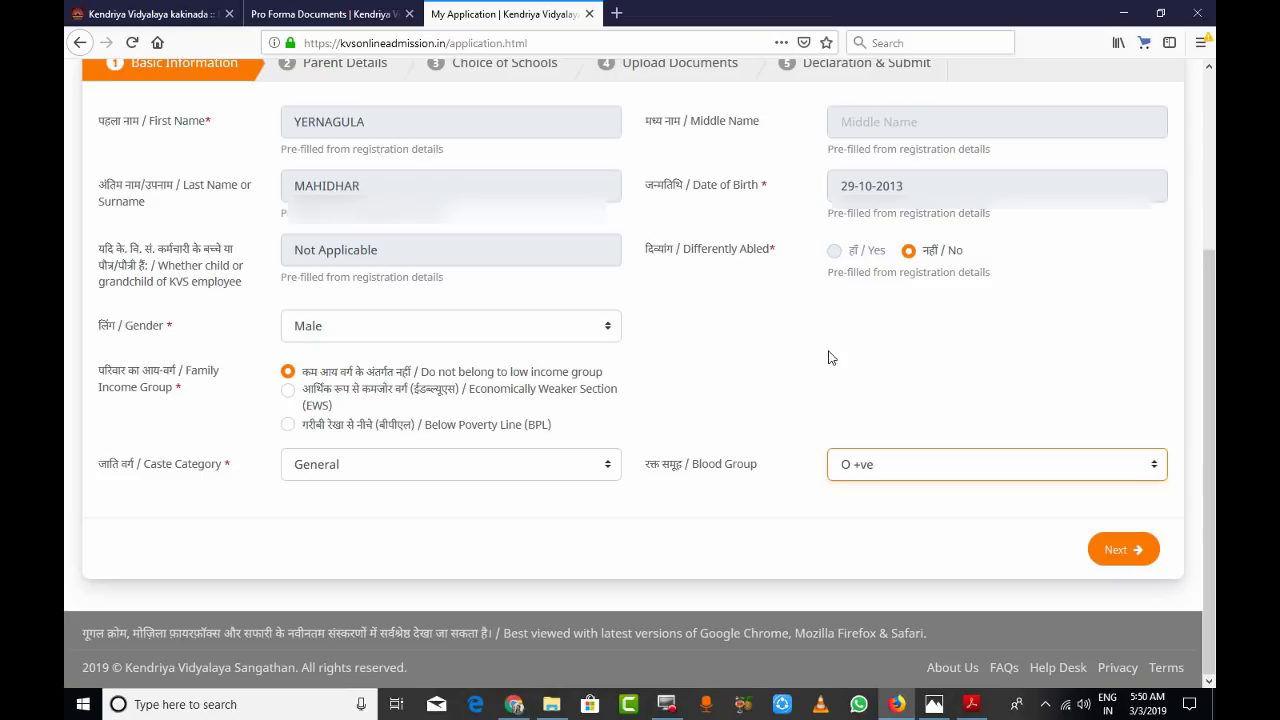
left_click(1113, 557)
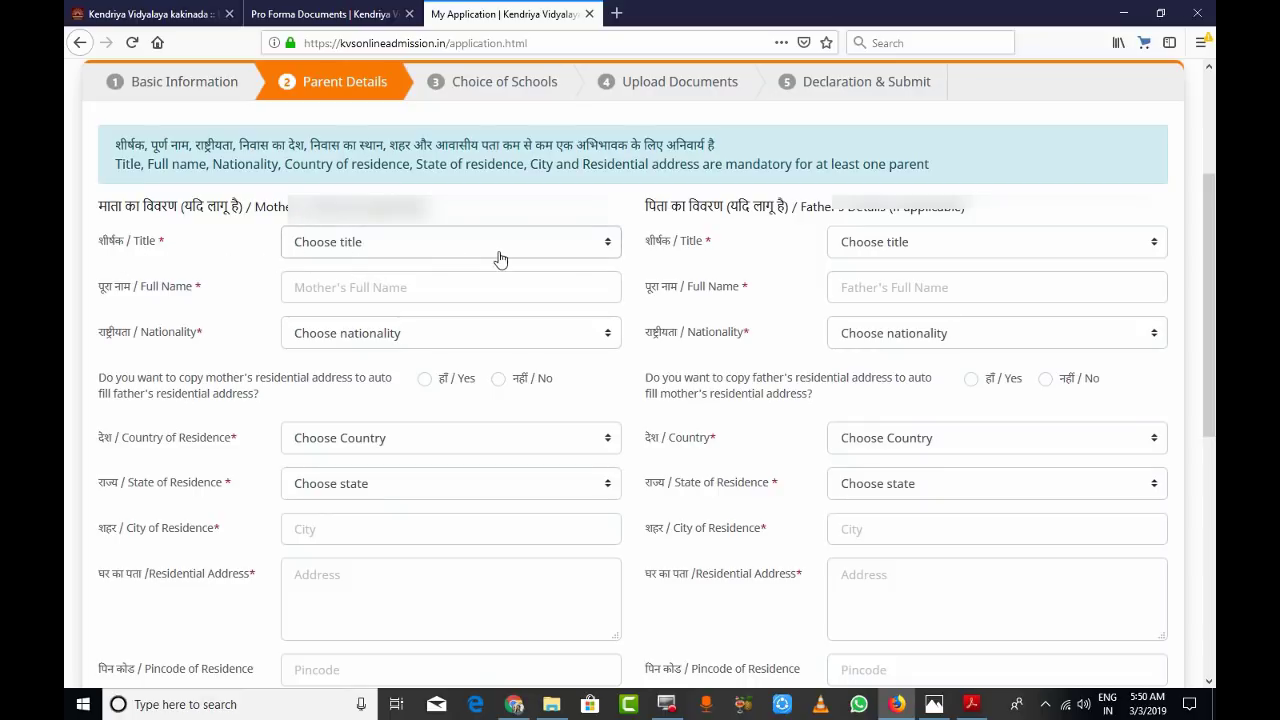
- Set the mother's title to Mrs. and the father's title to Mr
left_click(607, 245)
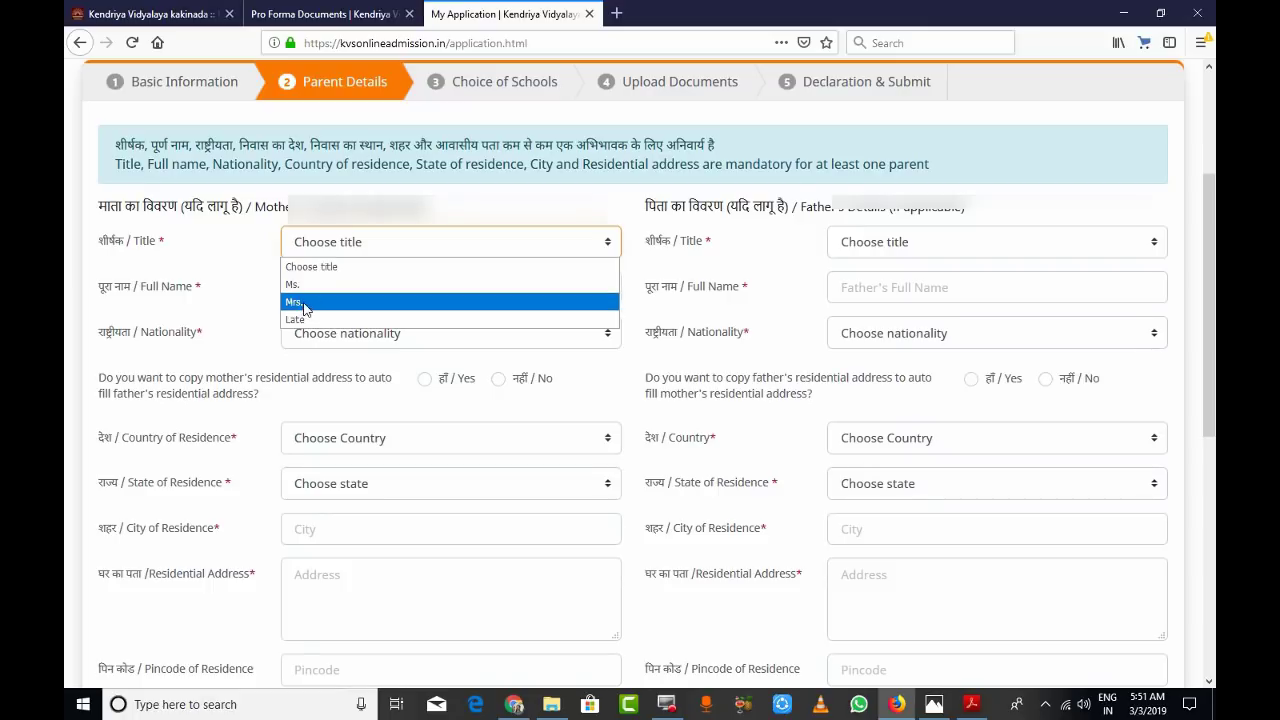
left_click(300, 302)
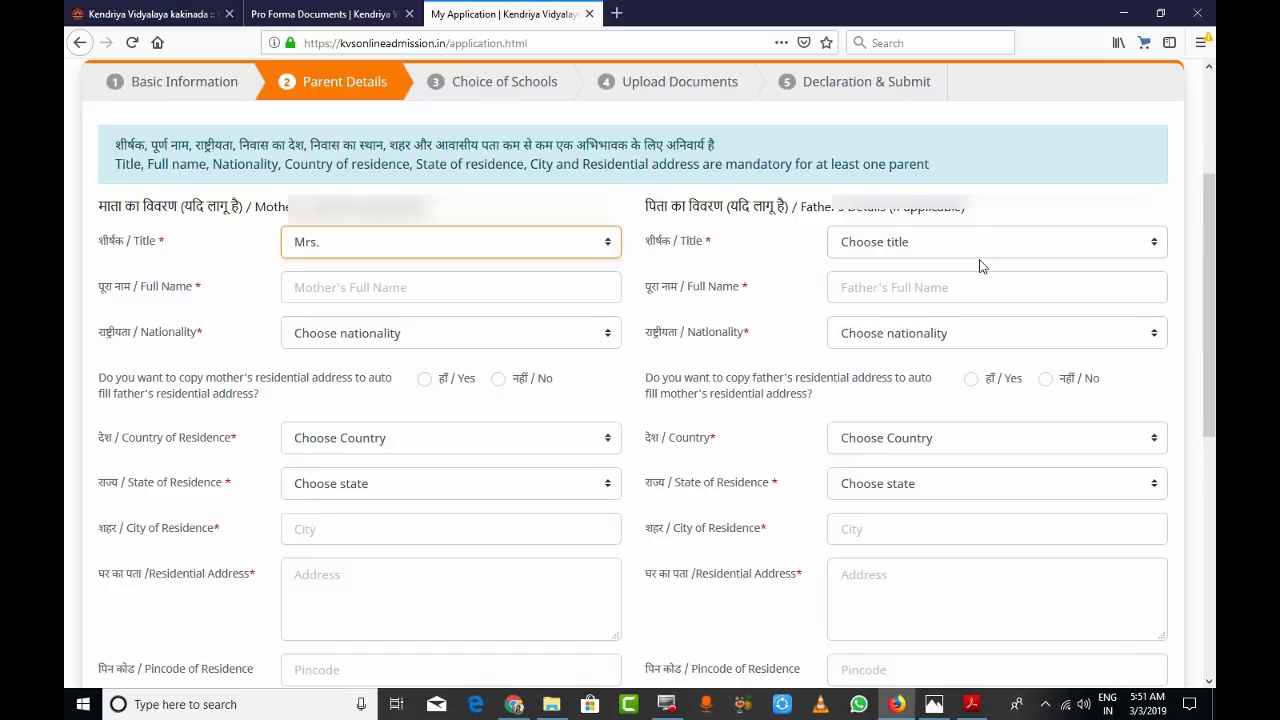
left_click(1153, 244)
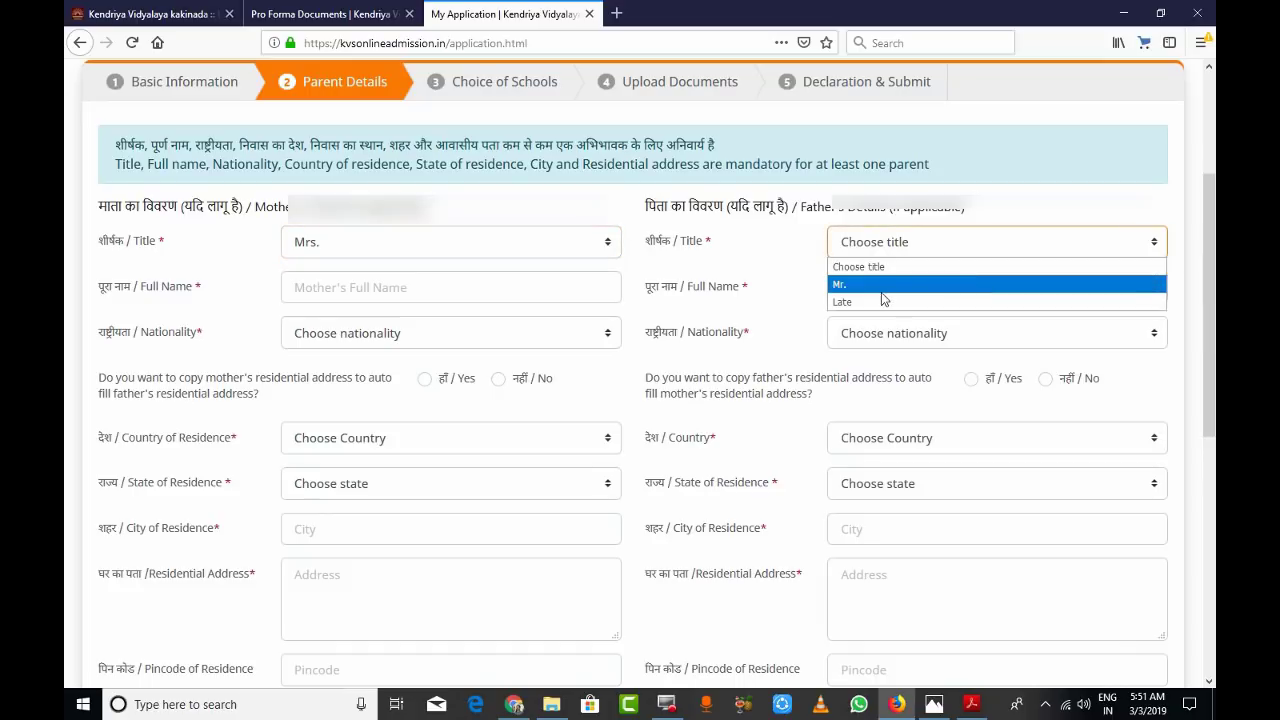
left_click(863, 284)
left_click(1153, 244)
left_click(845, 287)
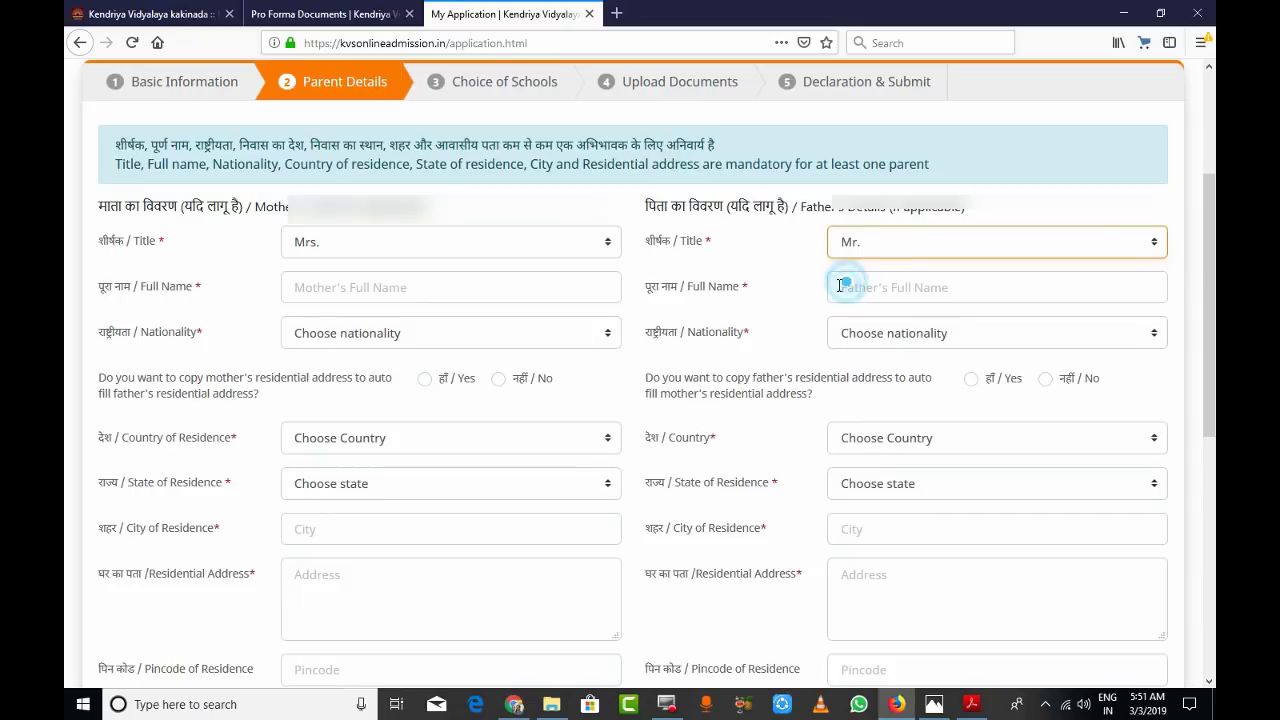
- Enter the mother's full name and paste in the father's full name, fixing its spacing
left_click(323, 284)
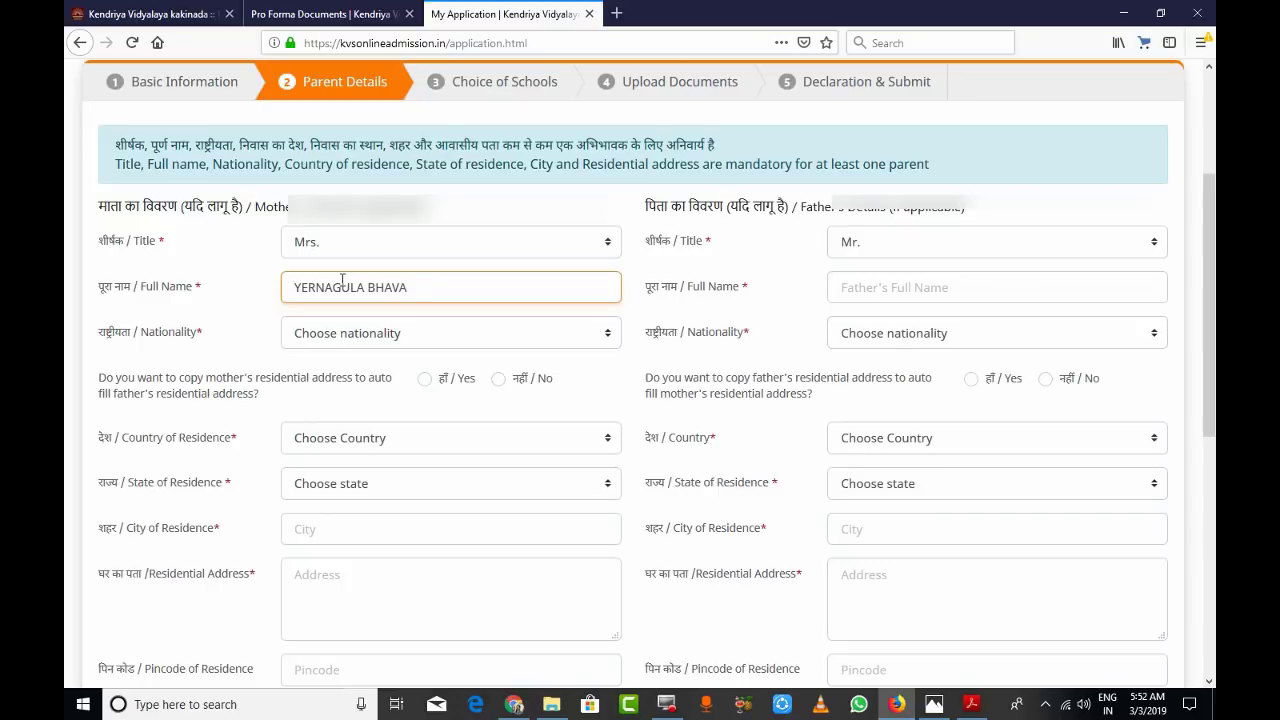
left_click(845, 287)
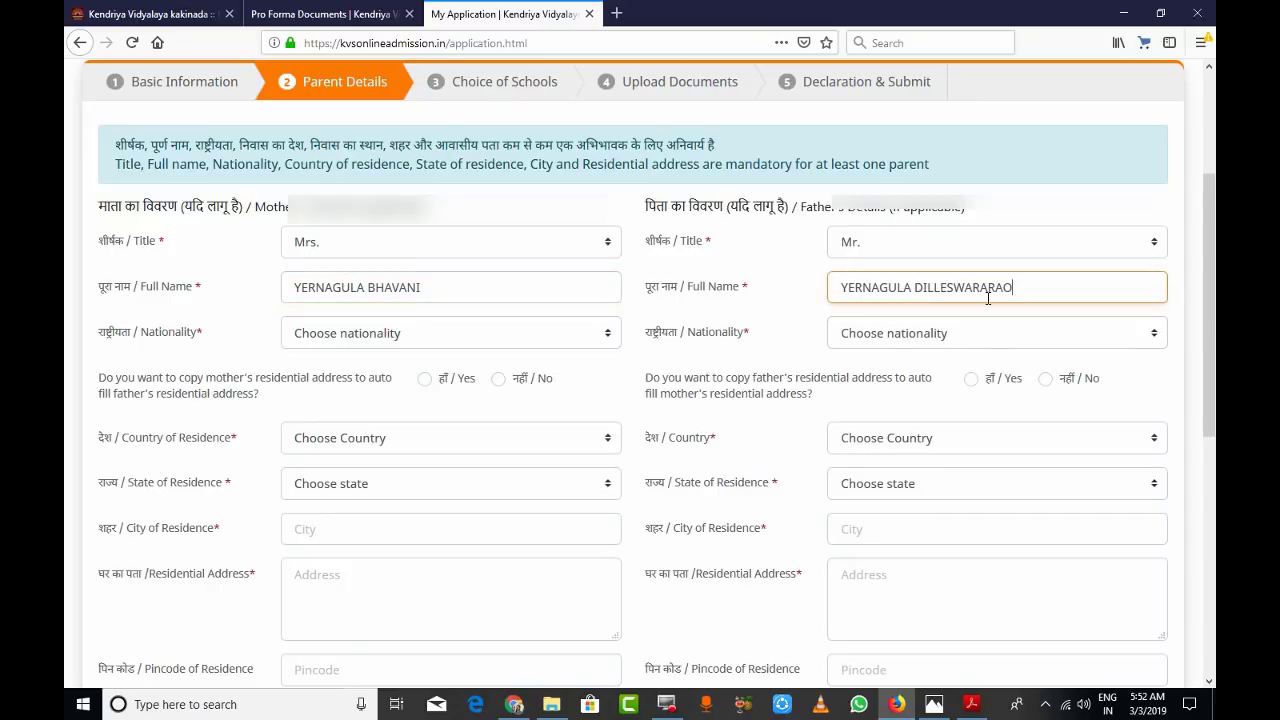
left_click(988, 289)
- Set both the mother's and father's nationality to Indian
left_click(606, 336)
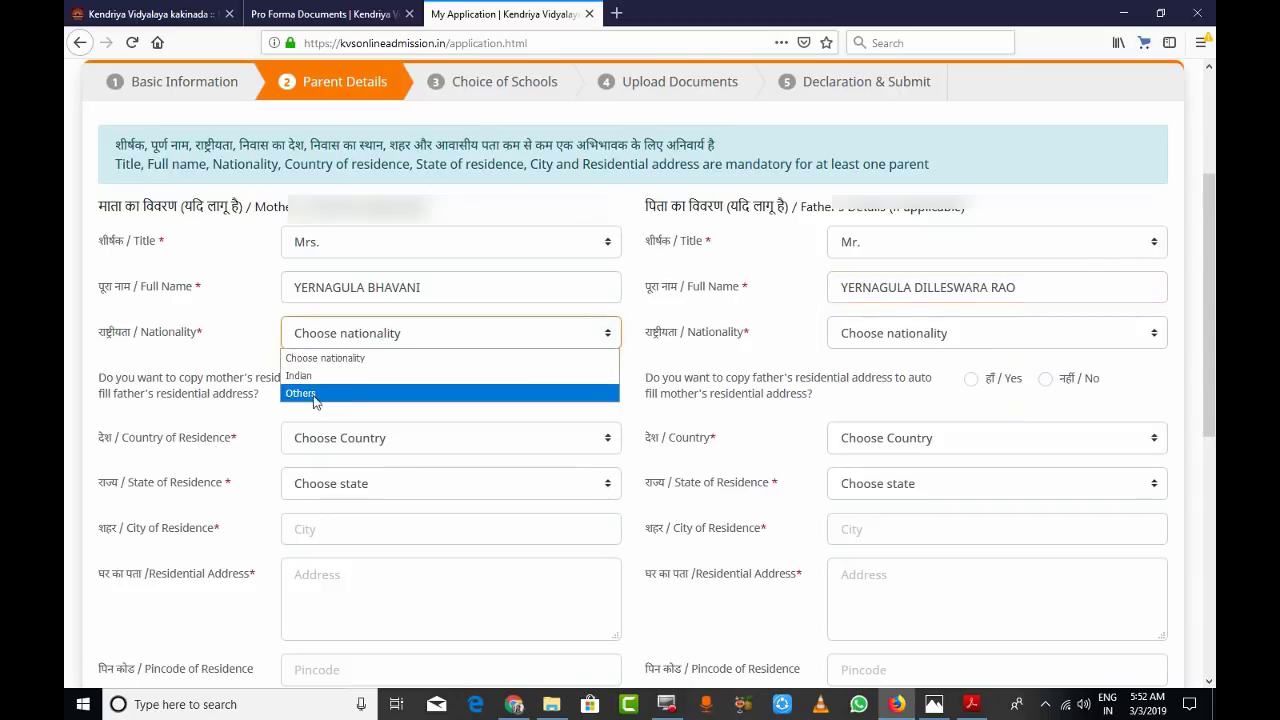
left_click(312, 376)
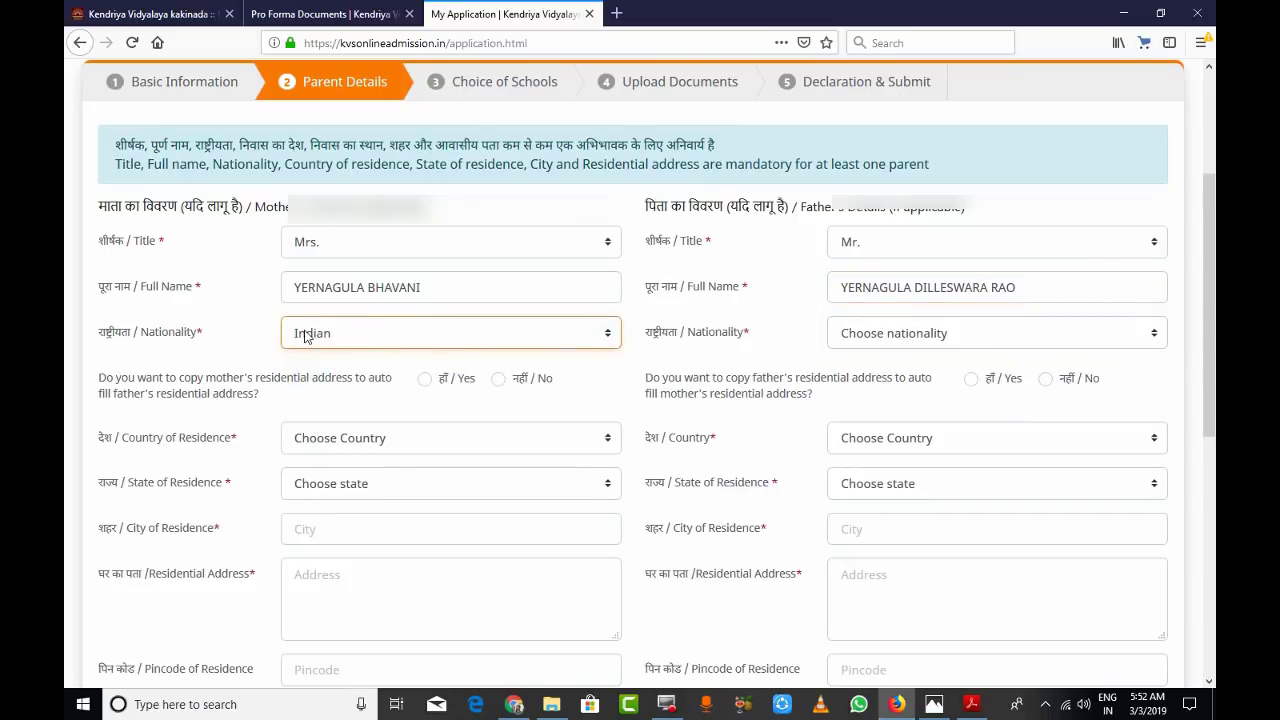
left_click(1153, 334)
left_click(848, 376)
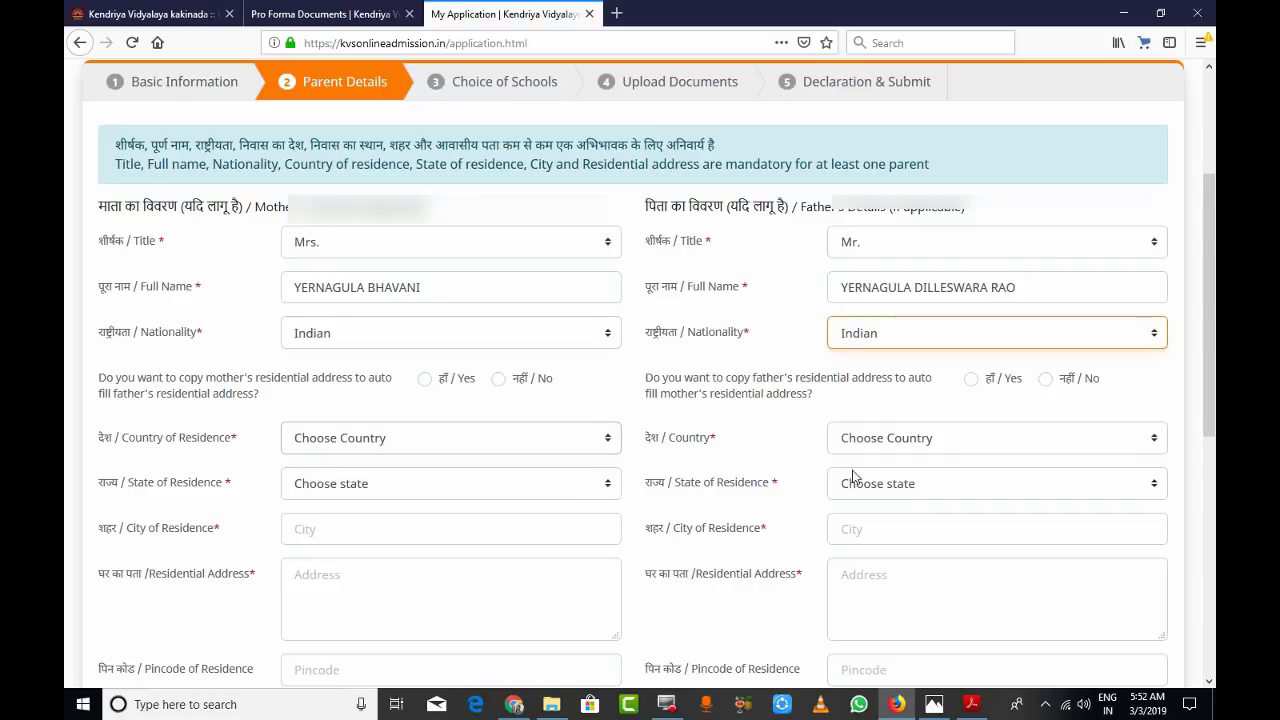
- Set the address-copy option so the father's address is copied to the mother's
left_click(426, 386)
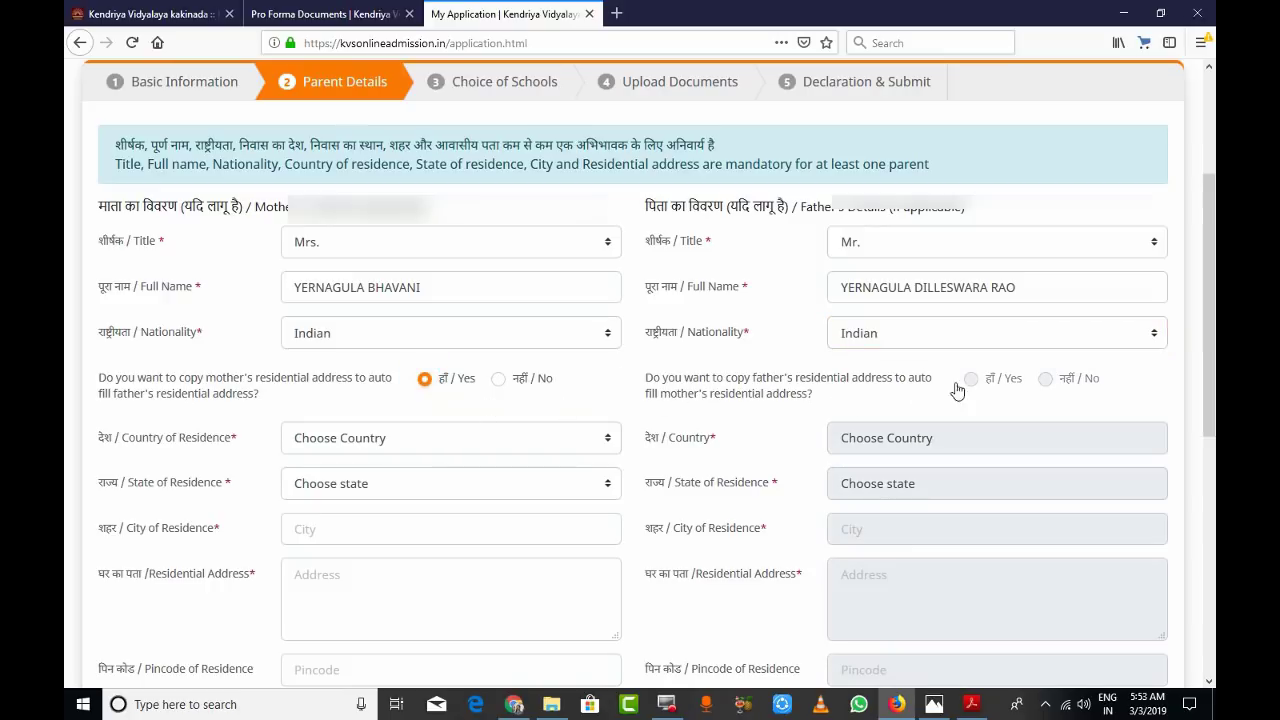
left_click(429, 384)
left_click(977, 381)
left_click(425, 380)
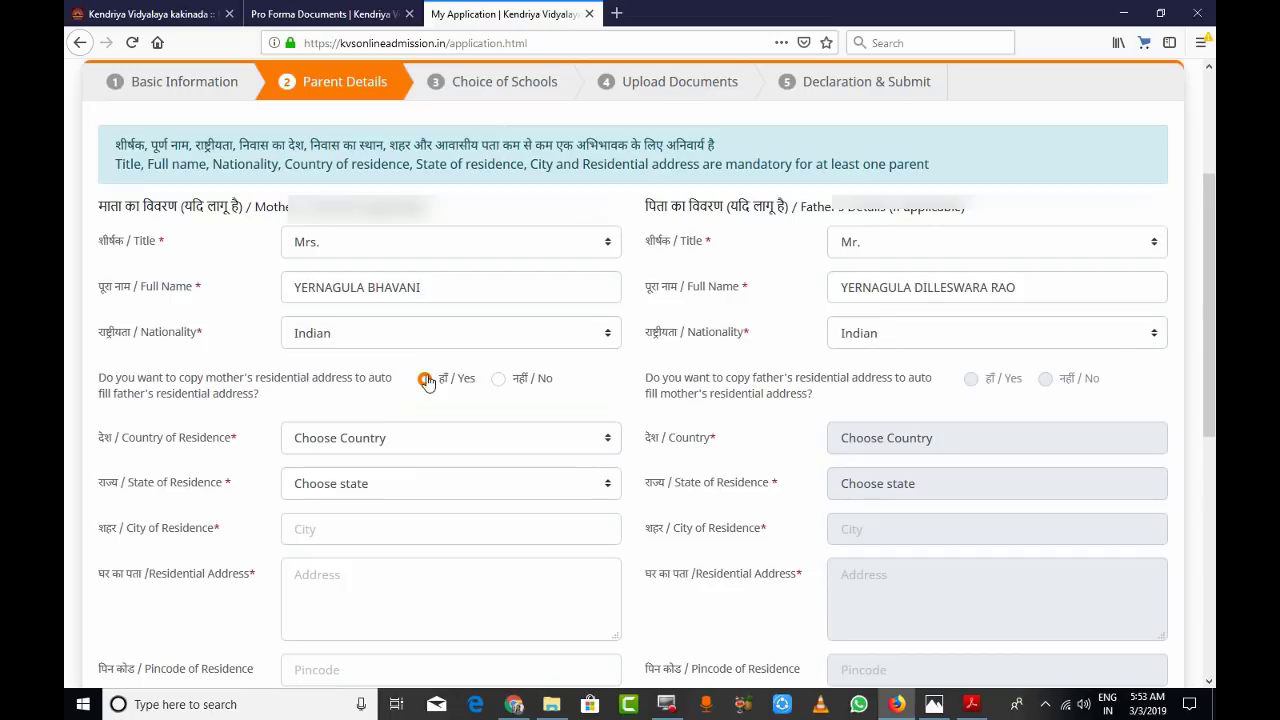
left_click(498, 383)
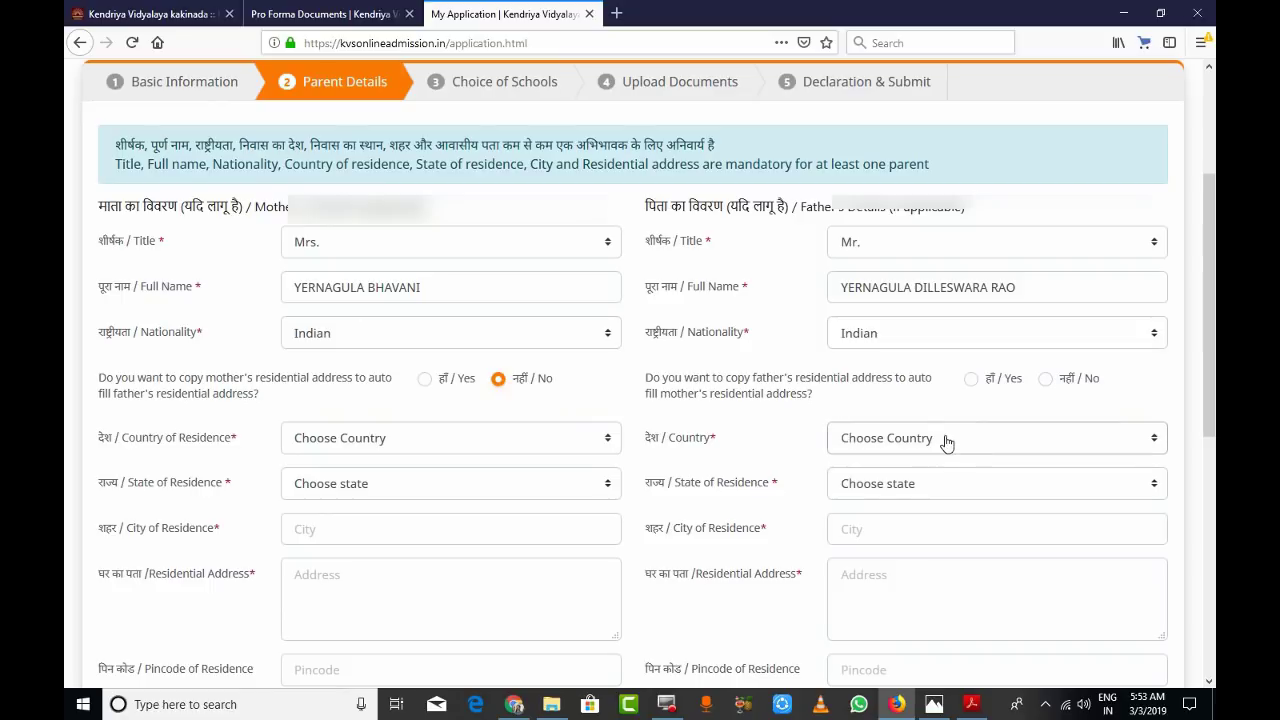
left_click(971, 381)
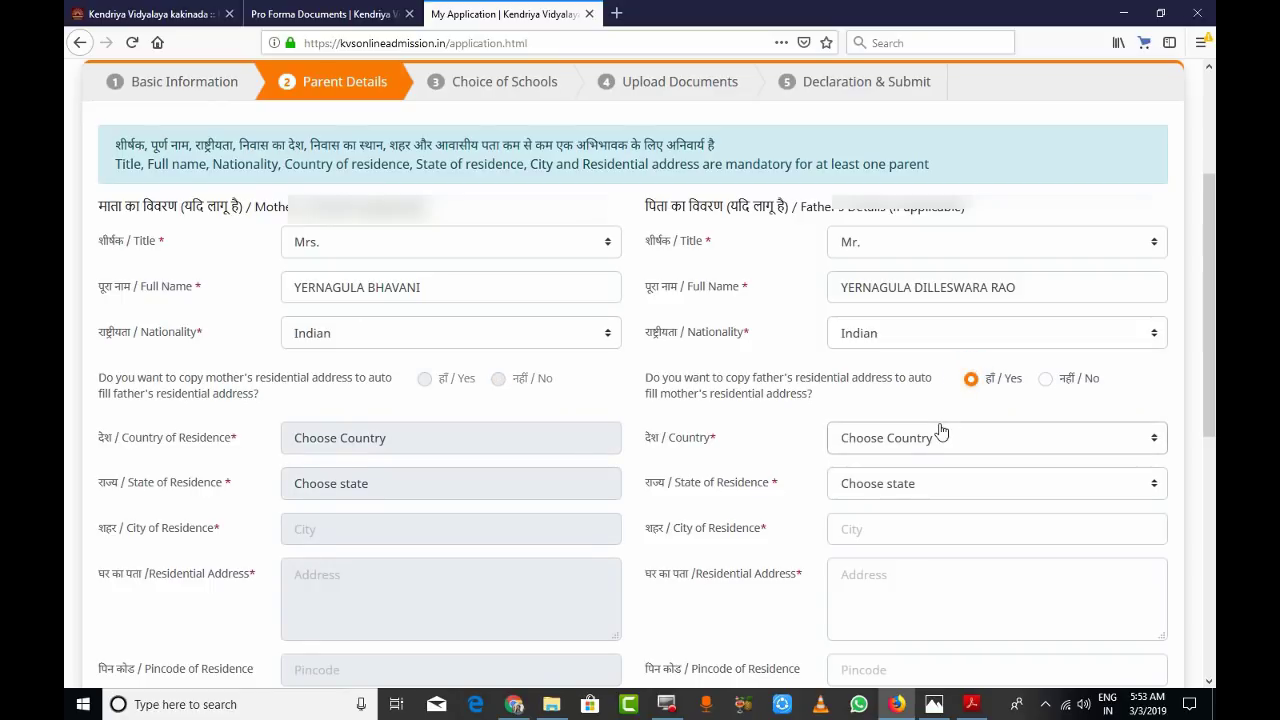
- Set the father's country to India and state to Andhra Pradesh
left_click(1153, 439)
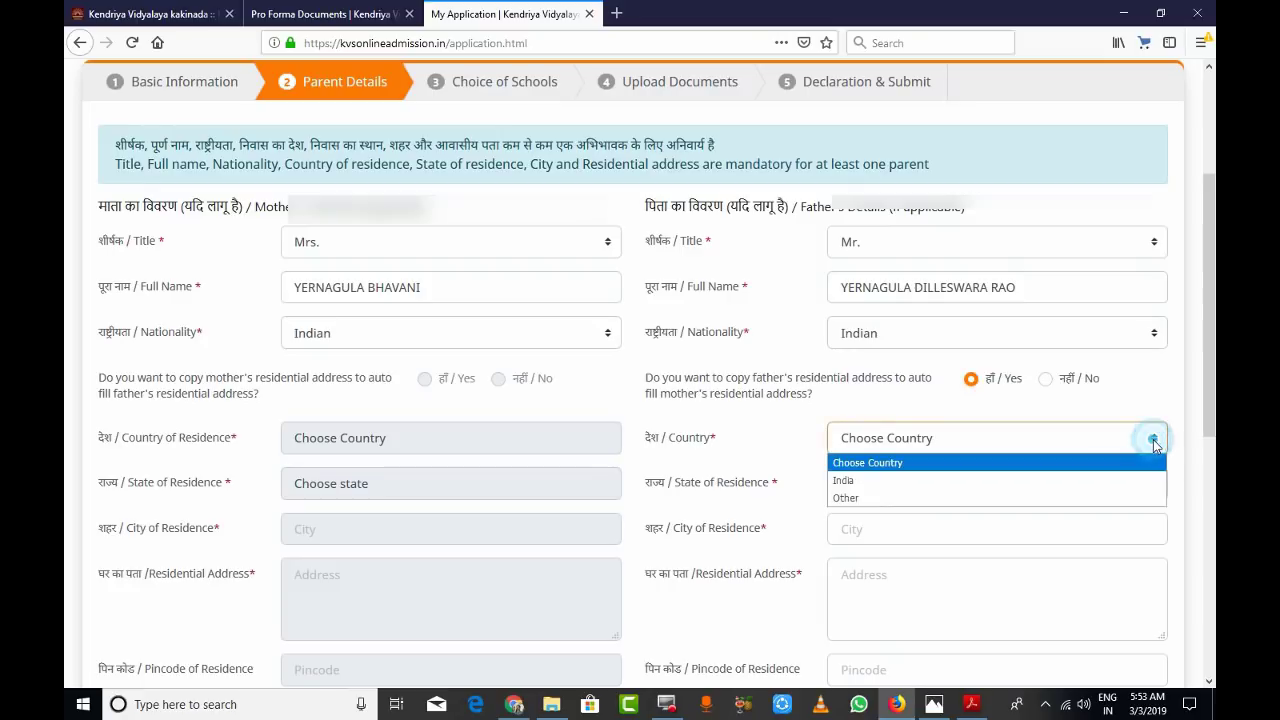
left_click(846, 481)
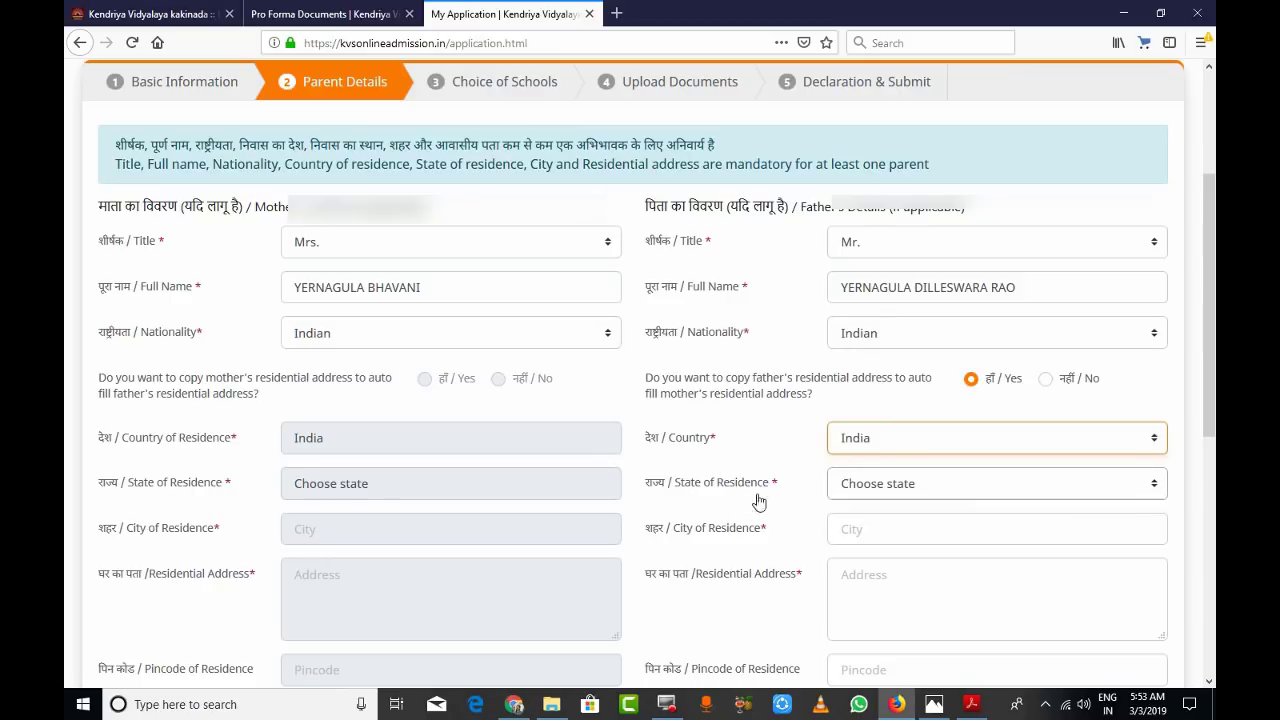
left_click(1155, 485)
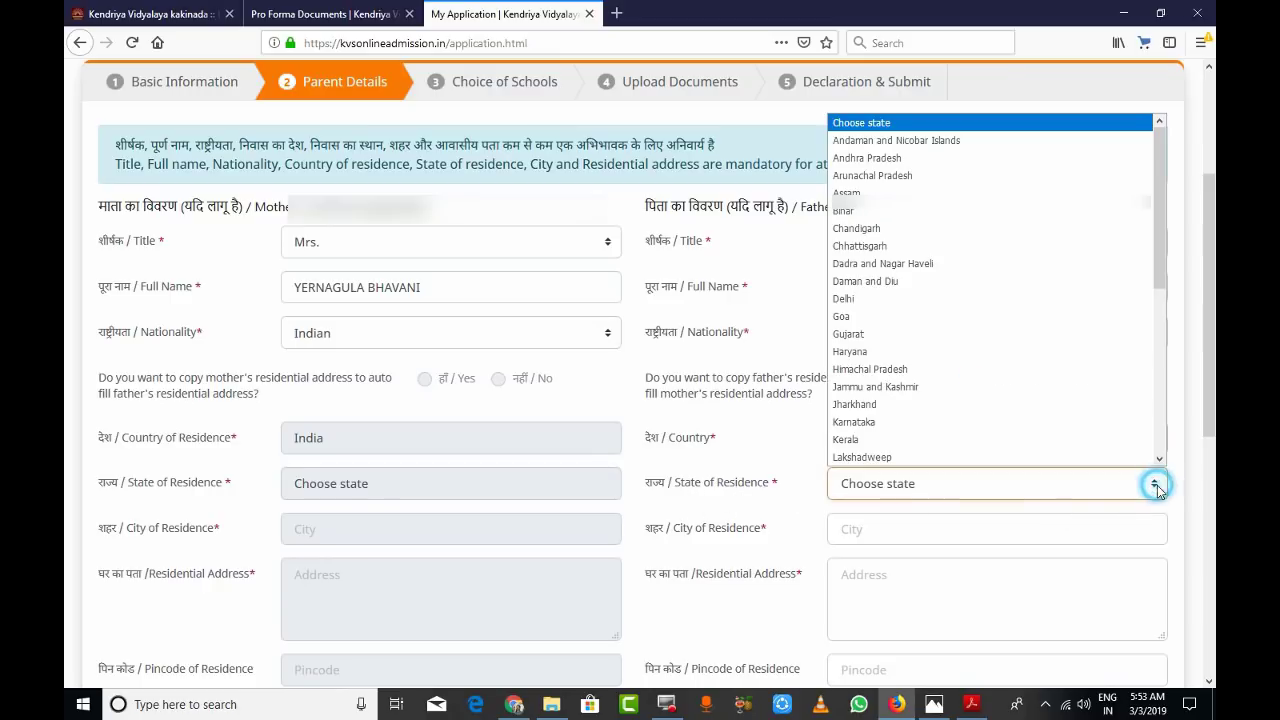
left_click(885, 158)
- Enter KAKINADA as the father's city, plus his residential address and pincode
scroll(760, 520, "down", 2)
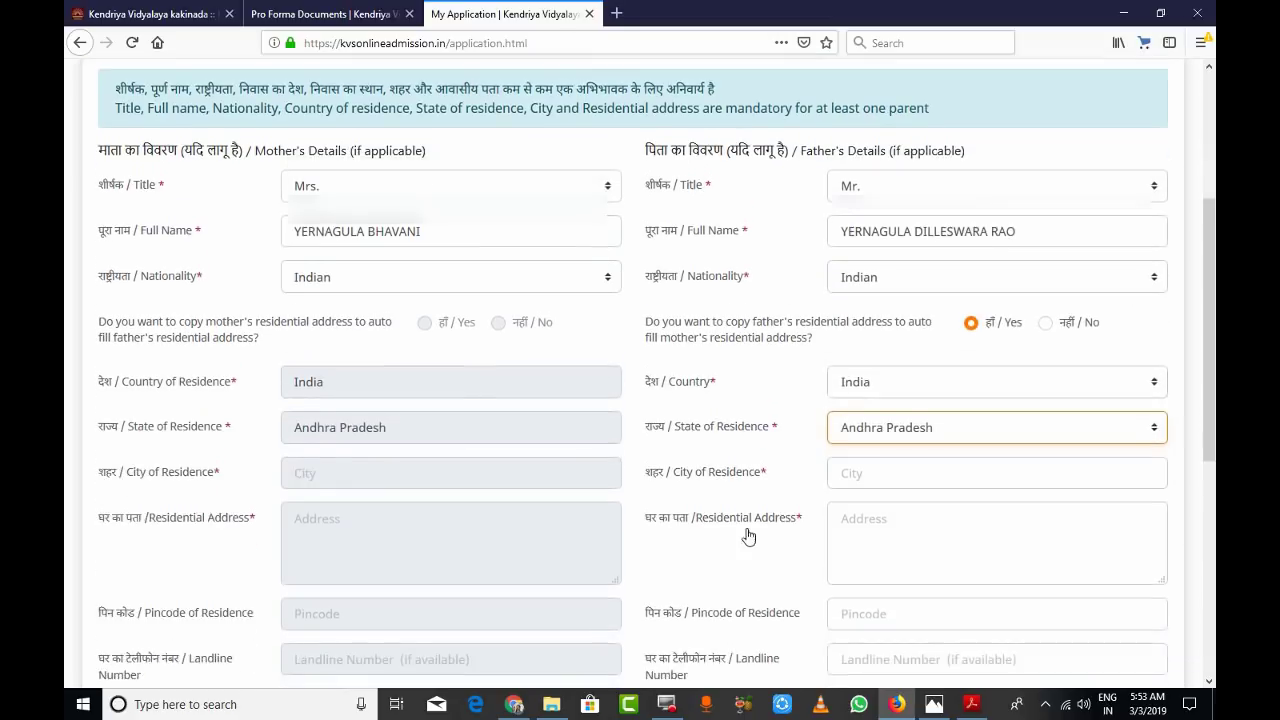
left_click(857, 447)
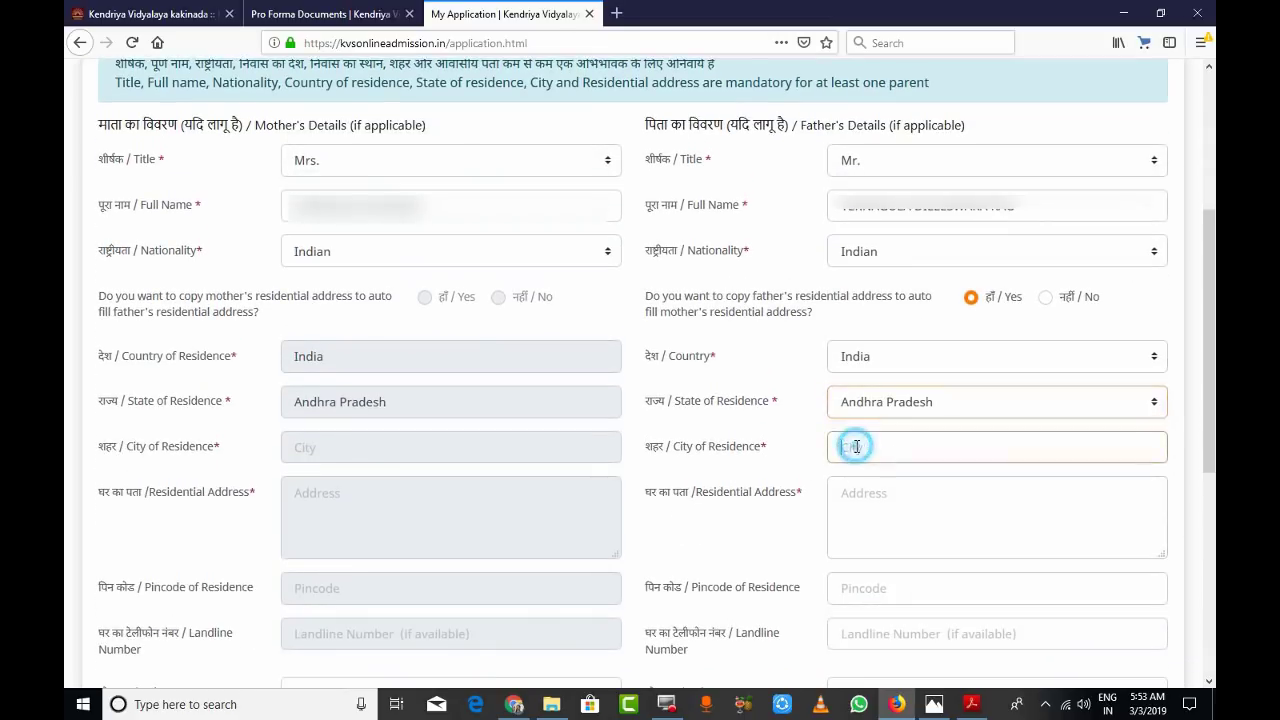
type("KAK")
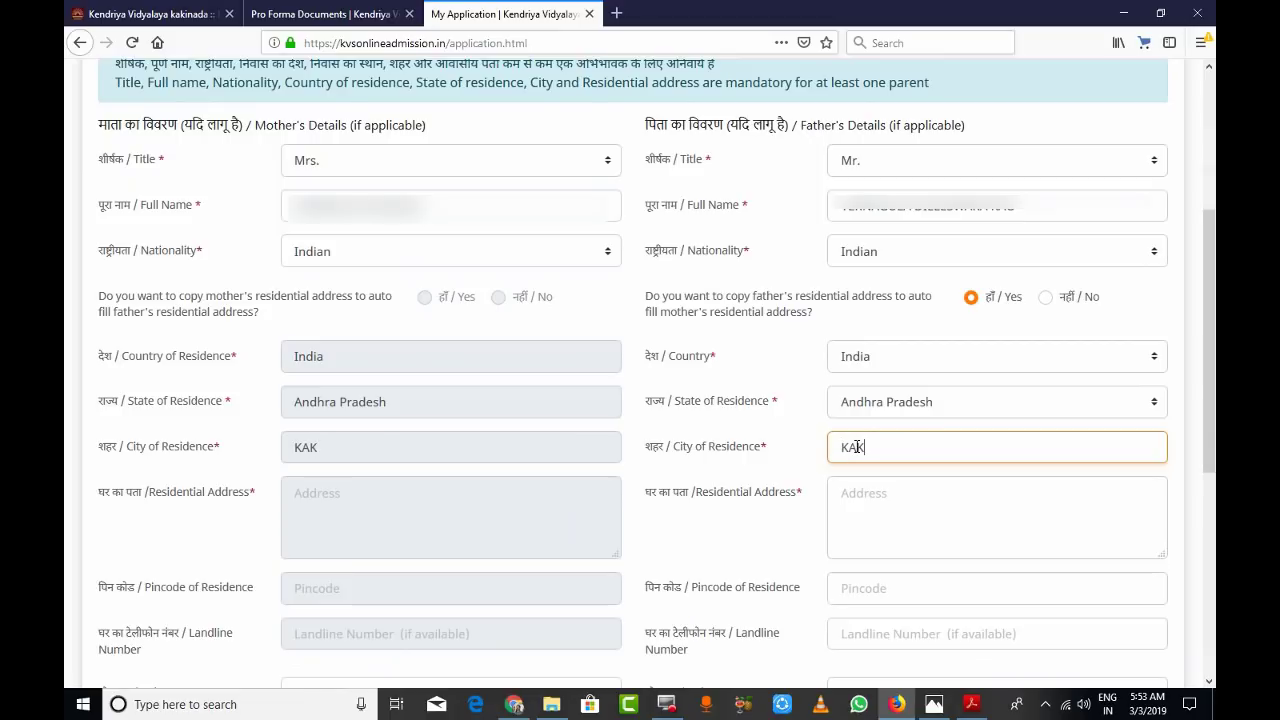
type("INADA")
left_click(880, 507)
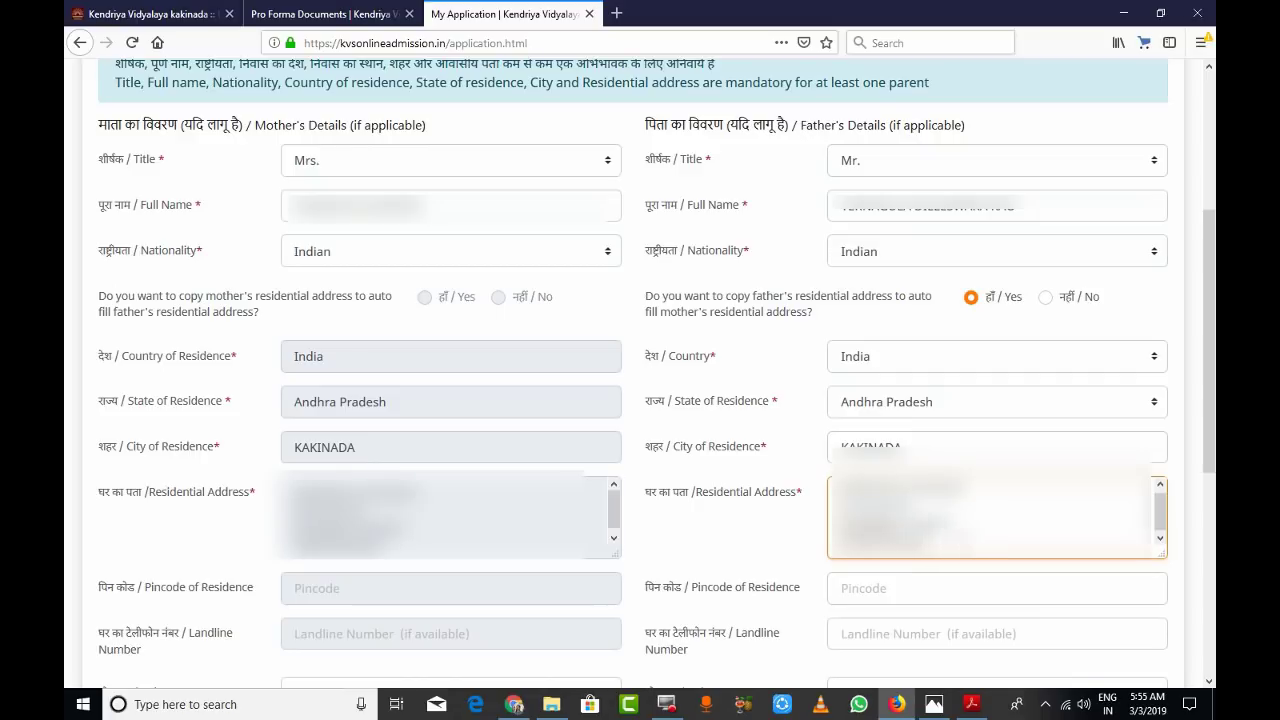
left_click(929, 591)
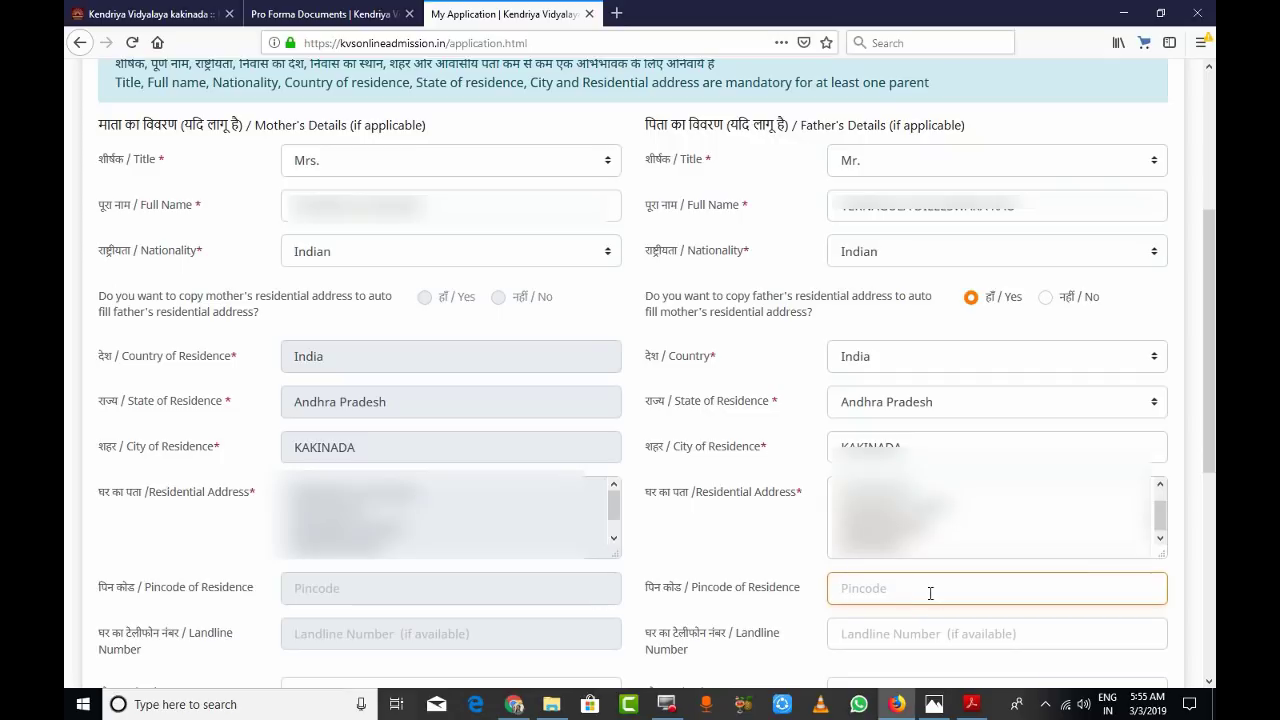
type("533003")
scroll(840, 605, "down", 1)
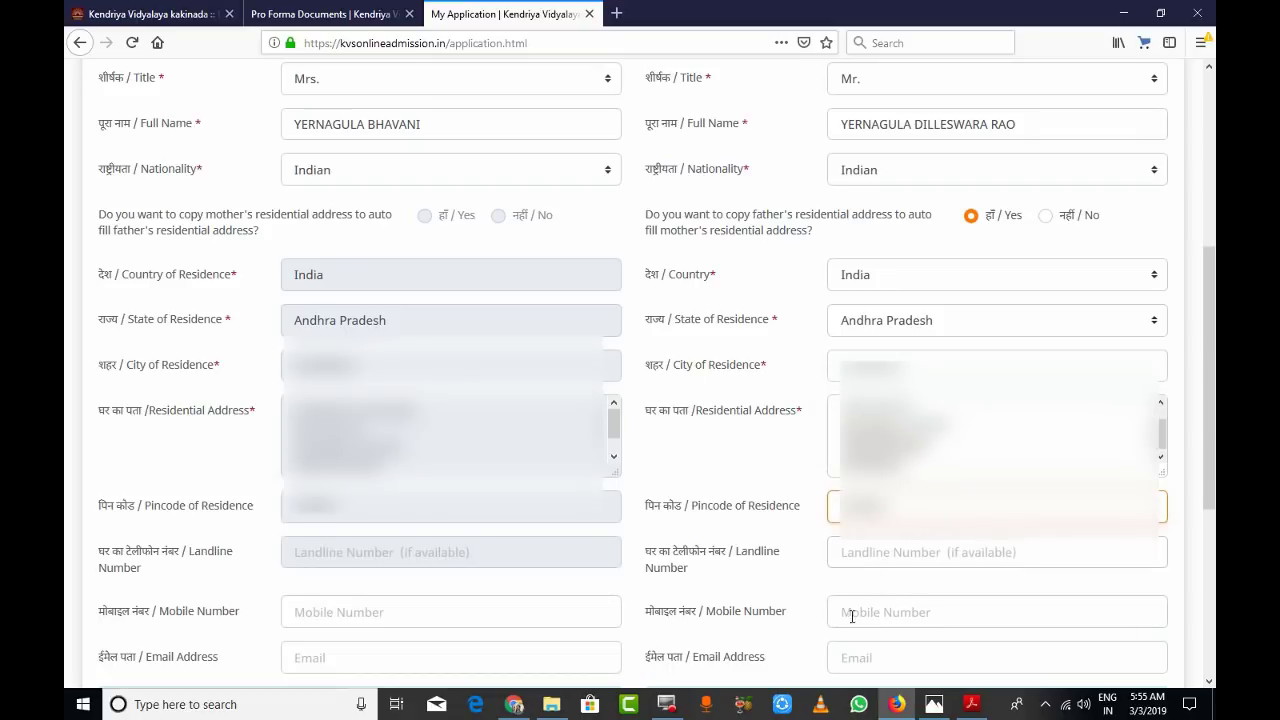
- Enter the father's mobile number and e-mail address
left_click(883, 617)
type("8")
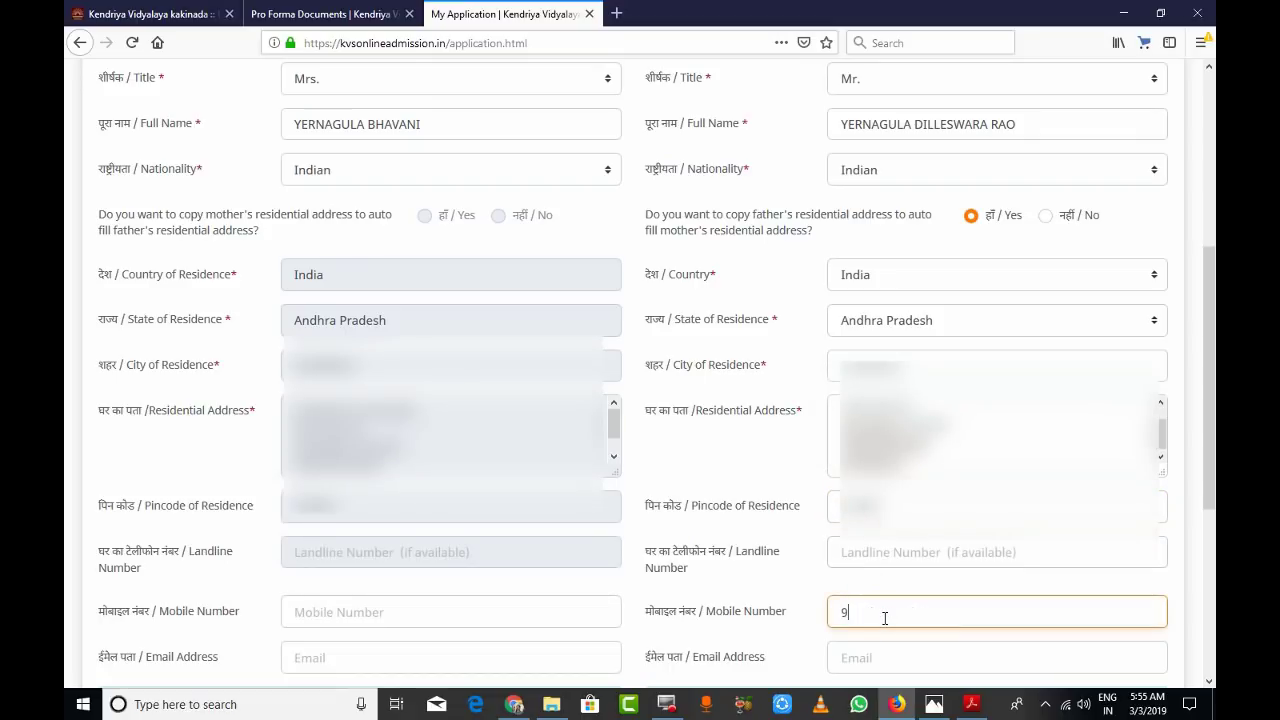
scroll(884, 618, "down", 3)
key("Tab")
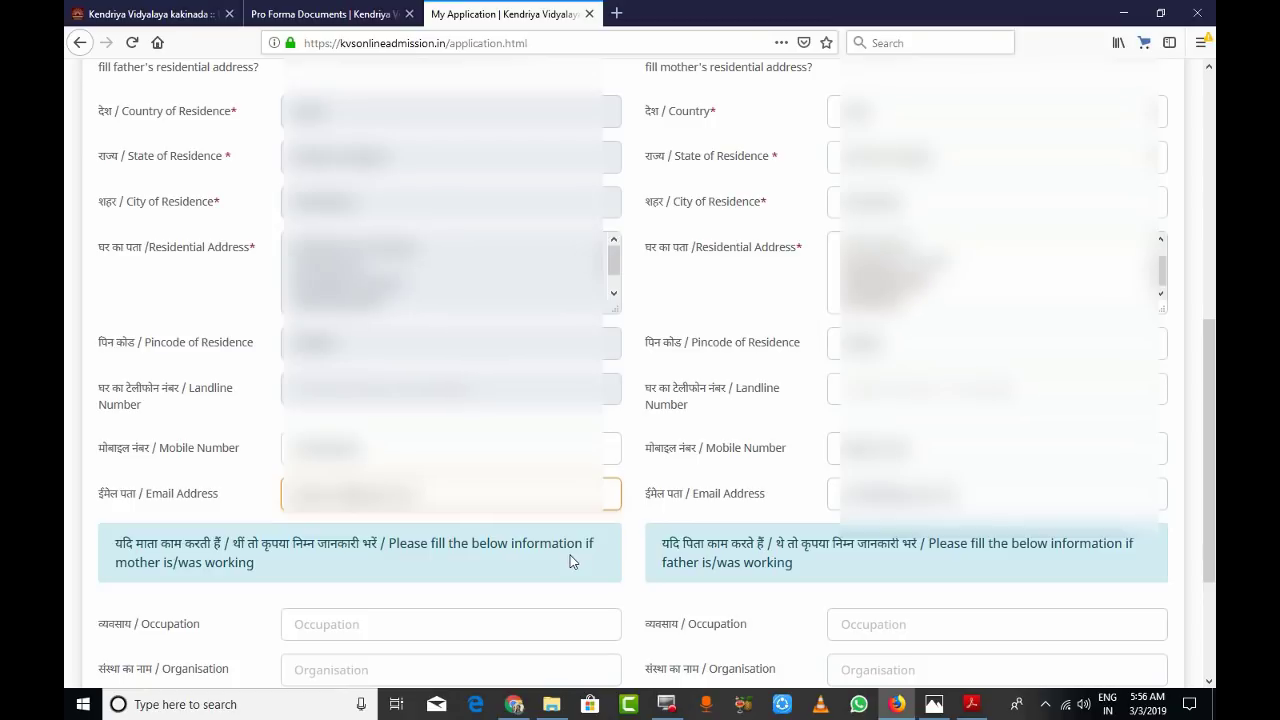
scroll(571, 560, "down", 3)
key("Tab")
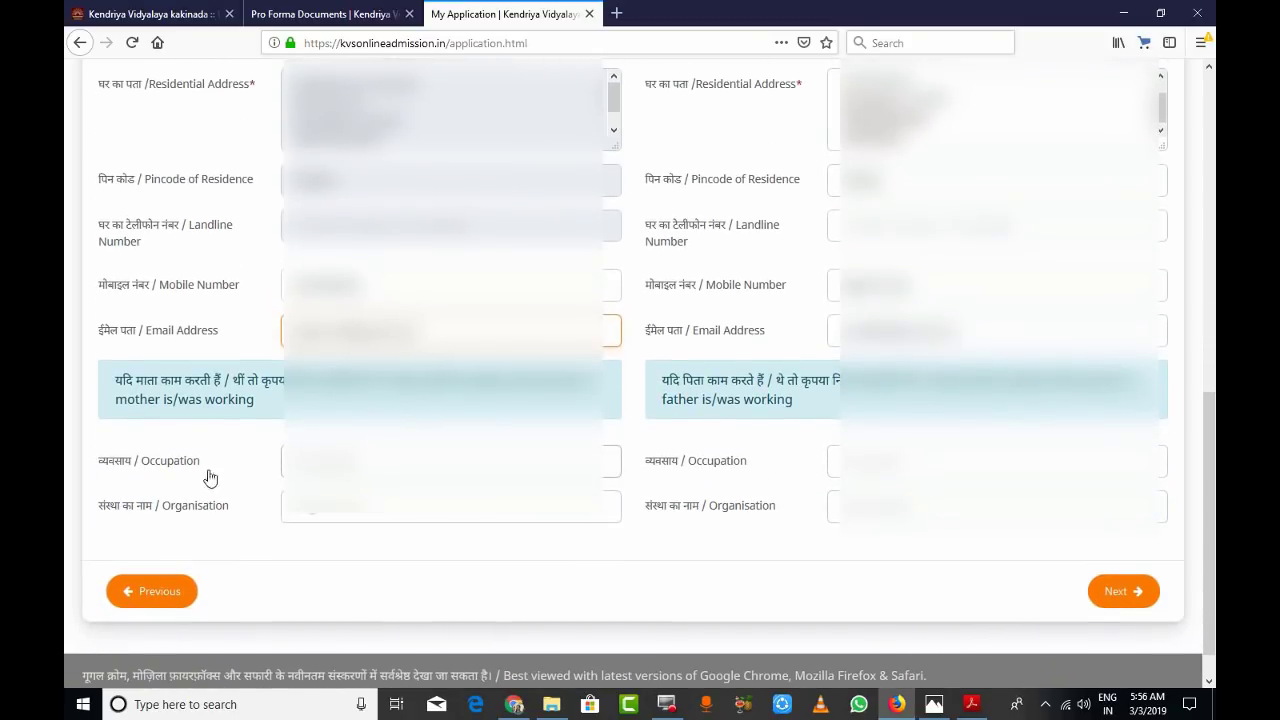
- Fill in both parents' occupations and the father's organisation name
left_click(328, 461)
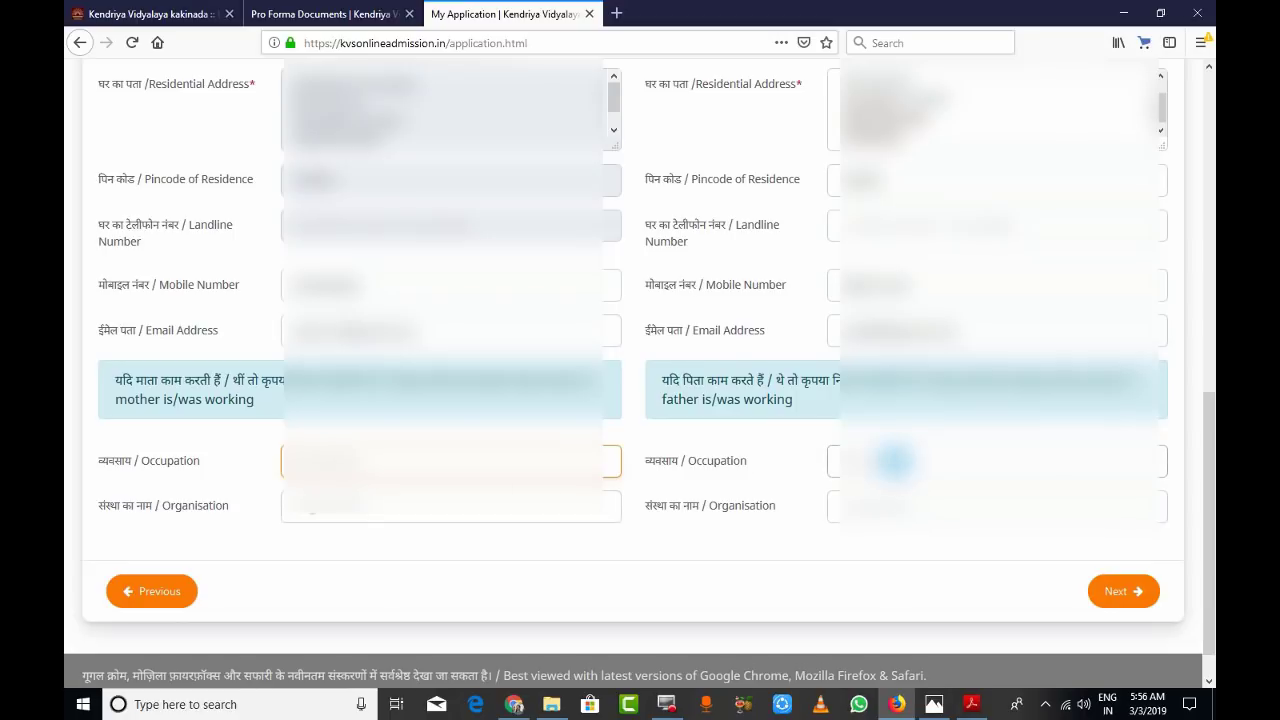
left_click(895, 461)
left_click(434, 468)
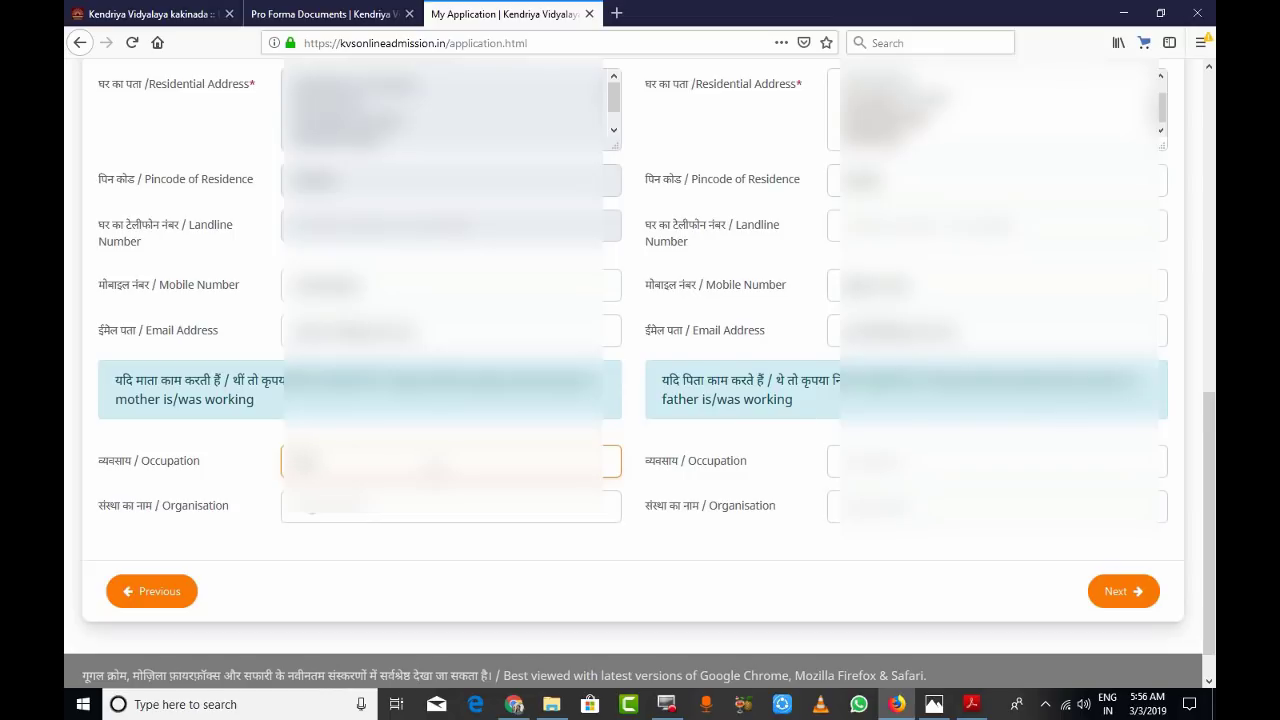
left_click(895, 461)
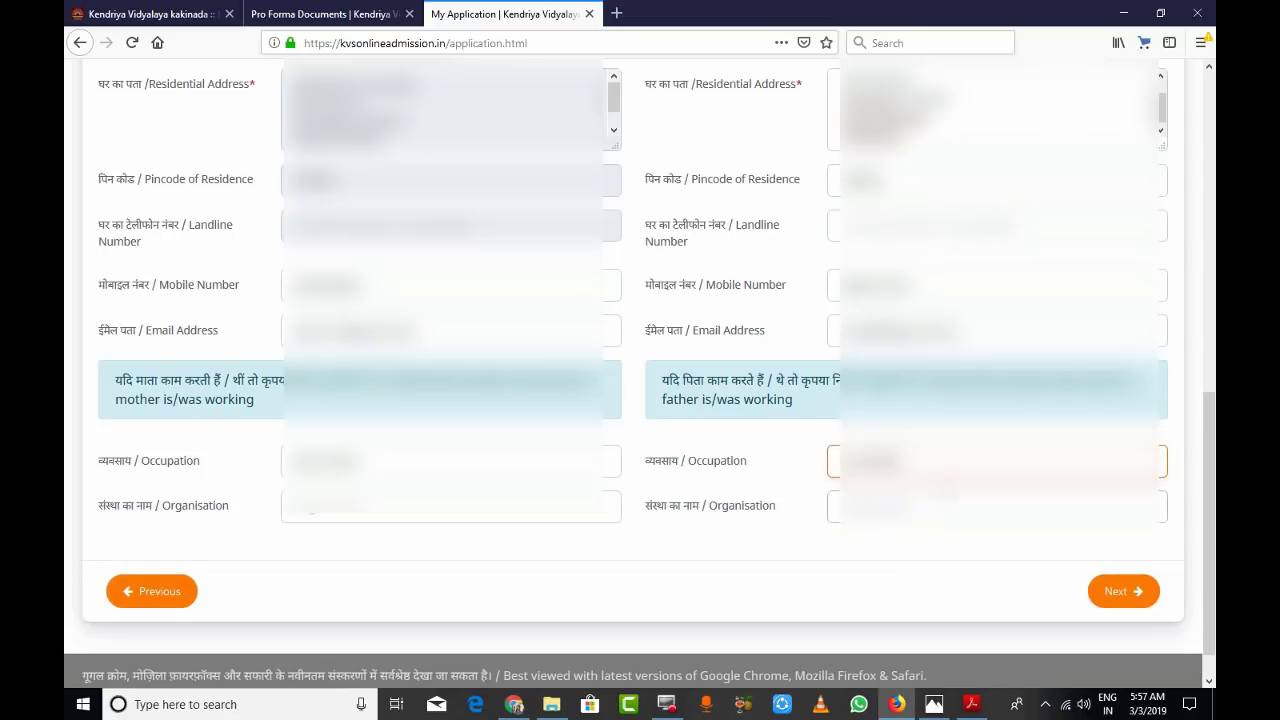
left_click(885, 506)
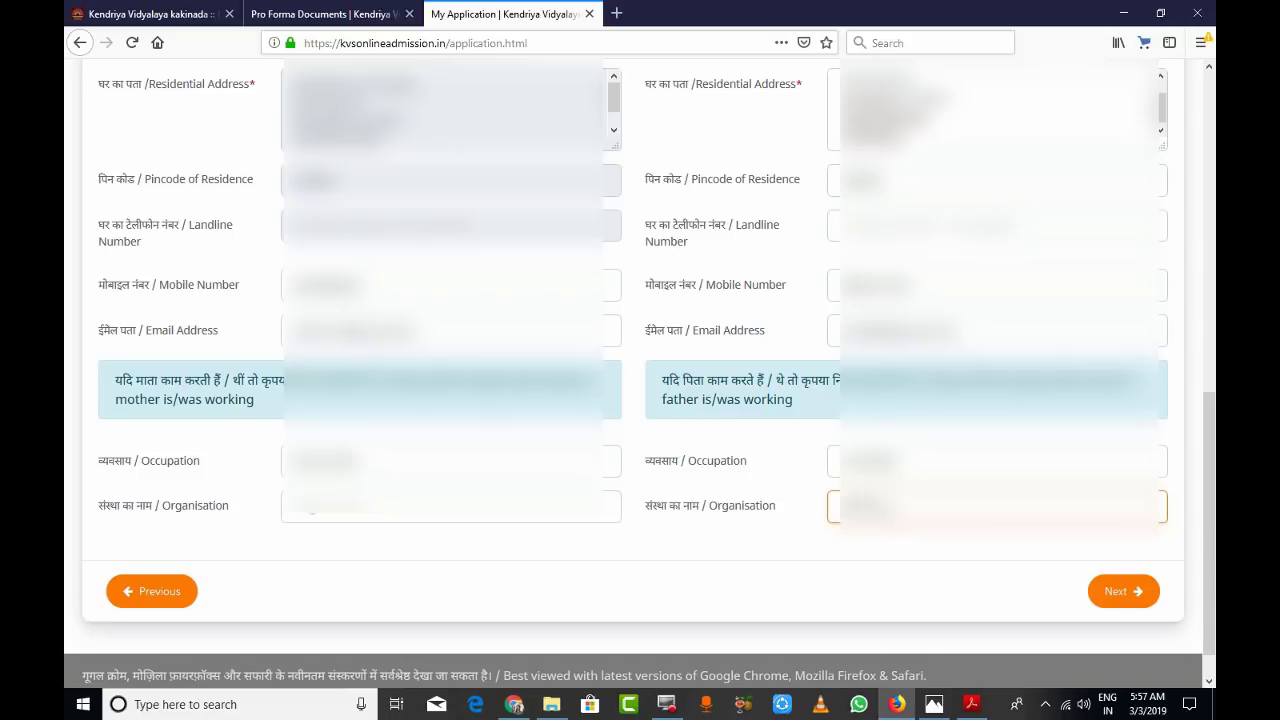
scroll(1050, 492, "down", 1)
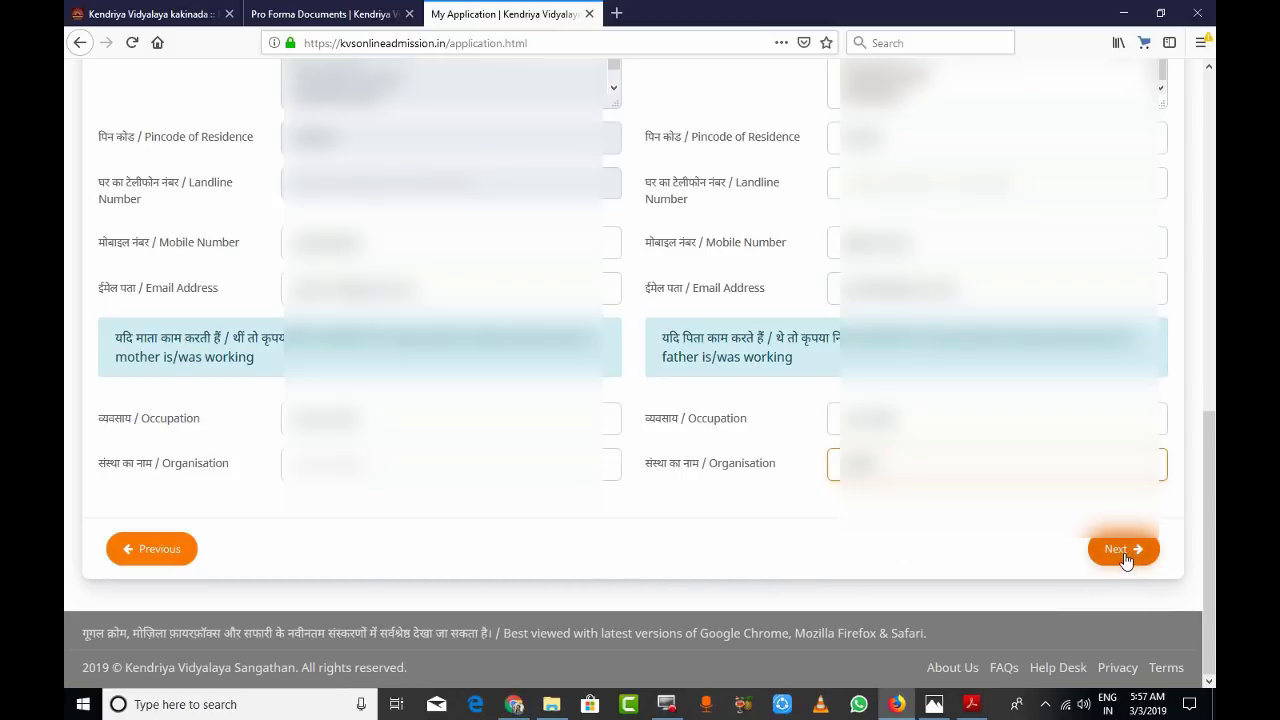
- On Choice of Schools, pick Andhra Pradesh and KV KAKINADA as the first school
left_click(1122, 552)
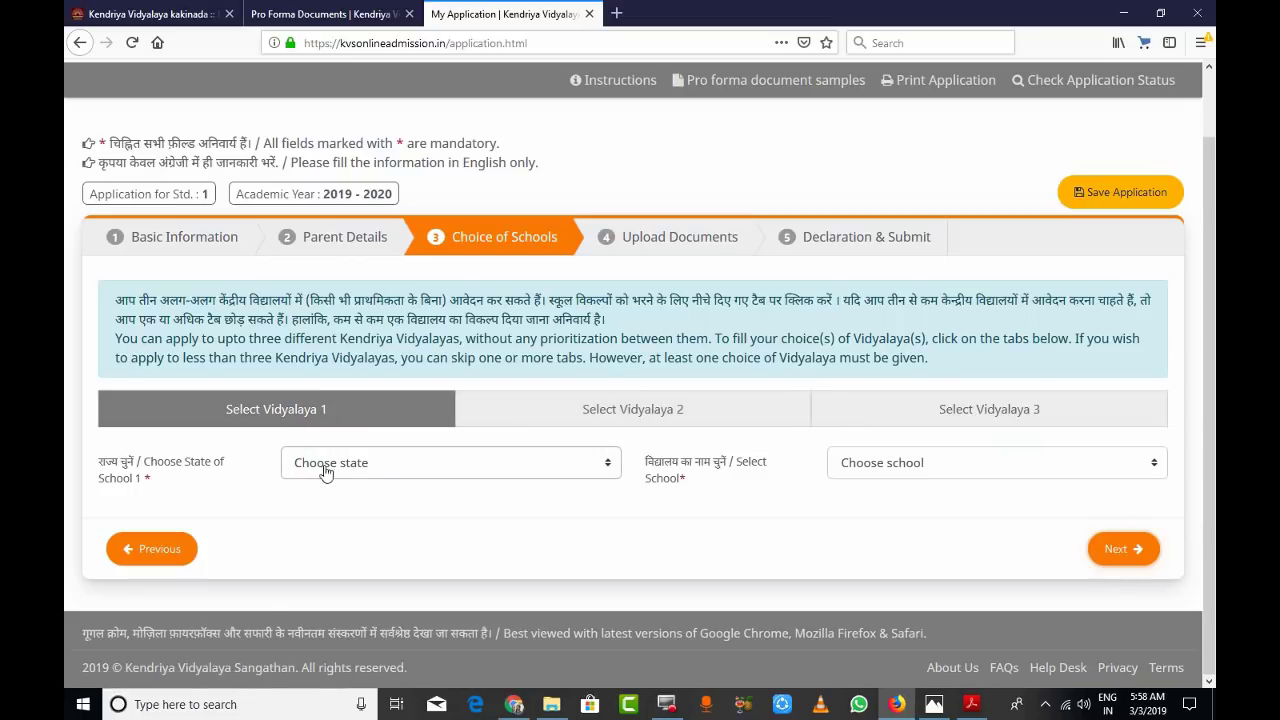
left_click(607, 472)
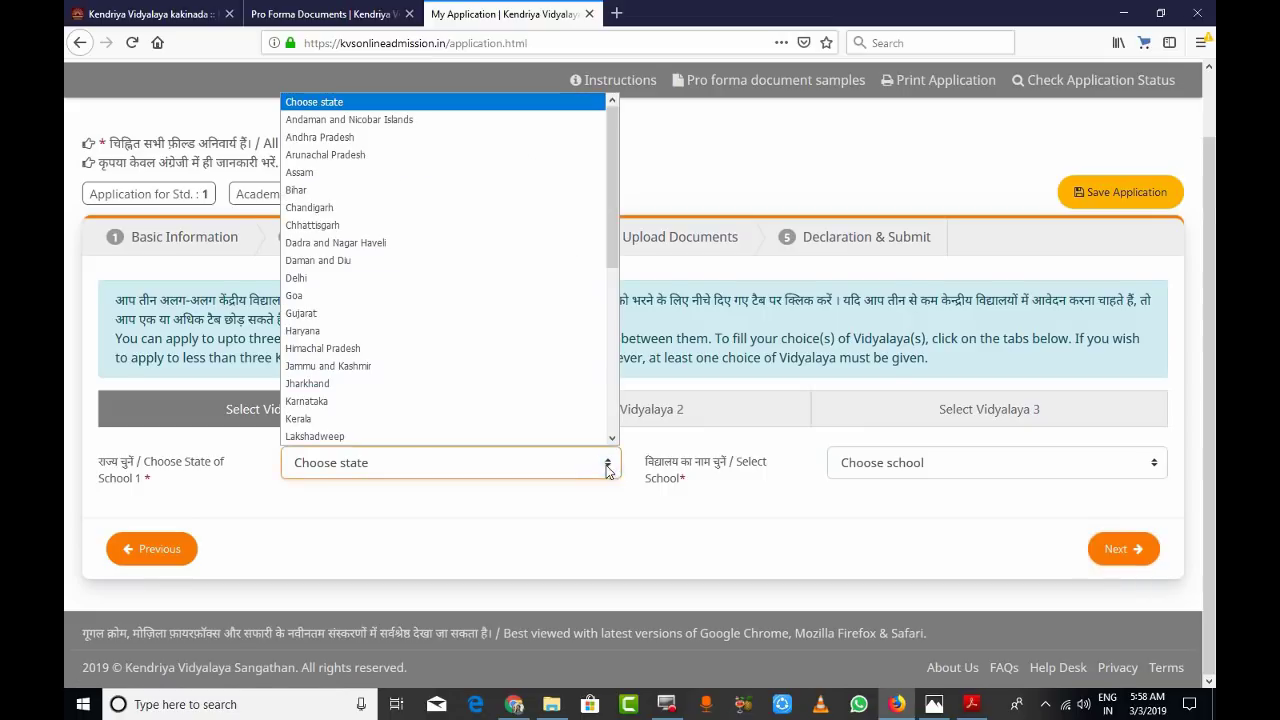
left_click(310, 139)
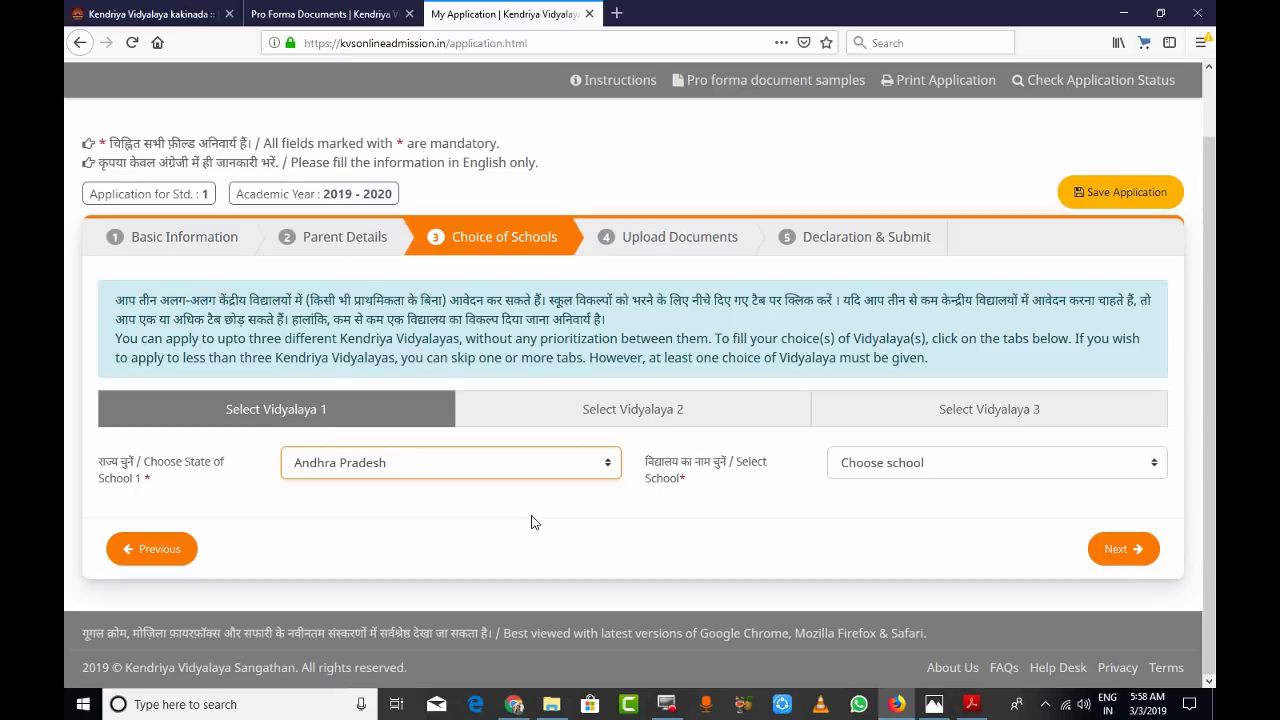
left_click(1155, 462)
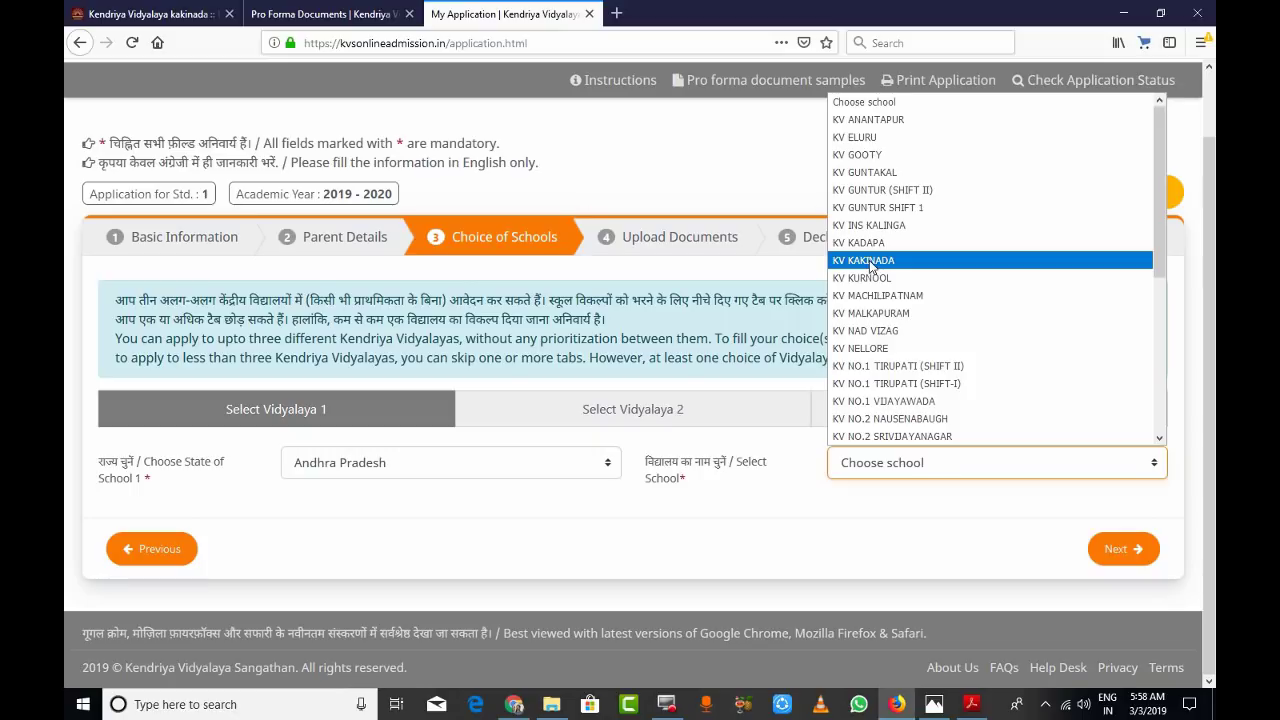
left_click(867, 261)
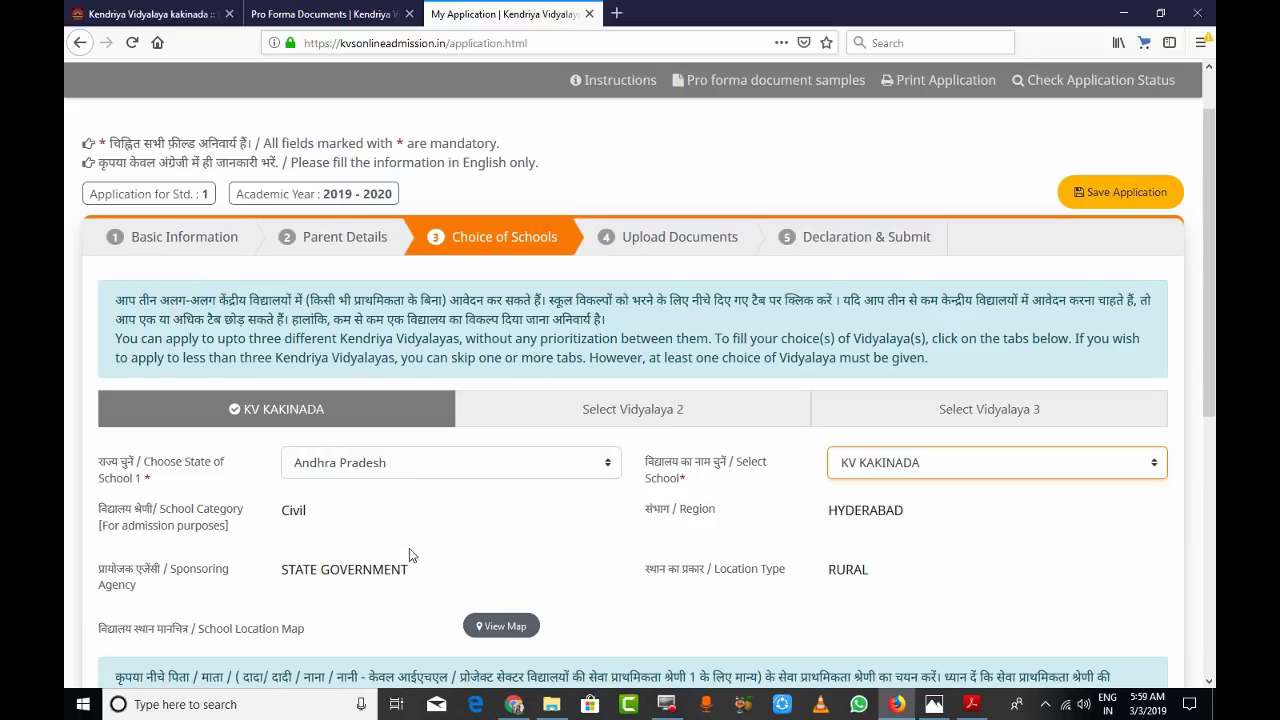
- View KV KAKINADA's location on the map, then close the map
scroll(331, 533, "down", 1)
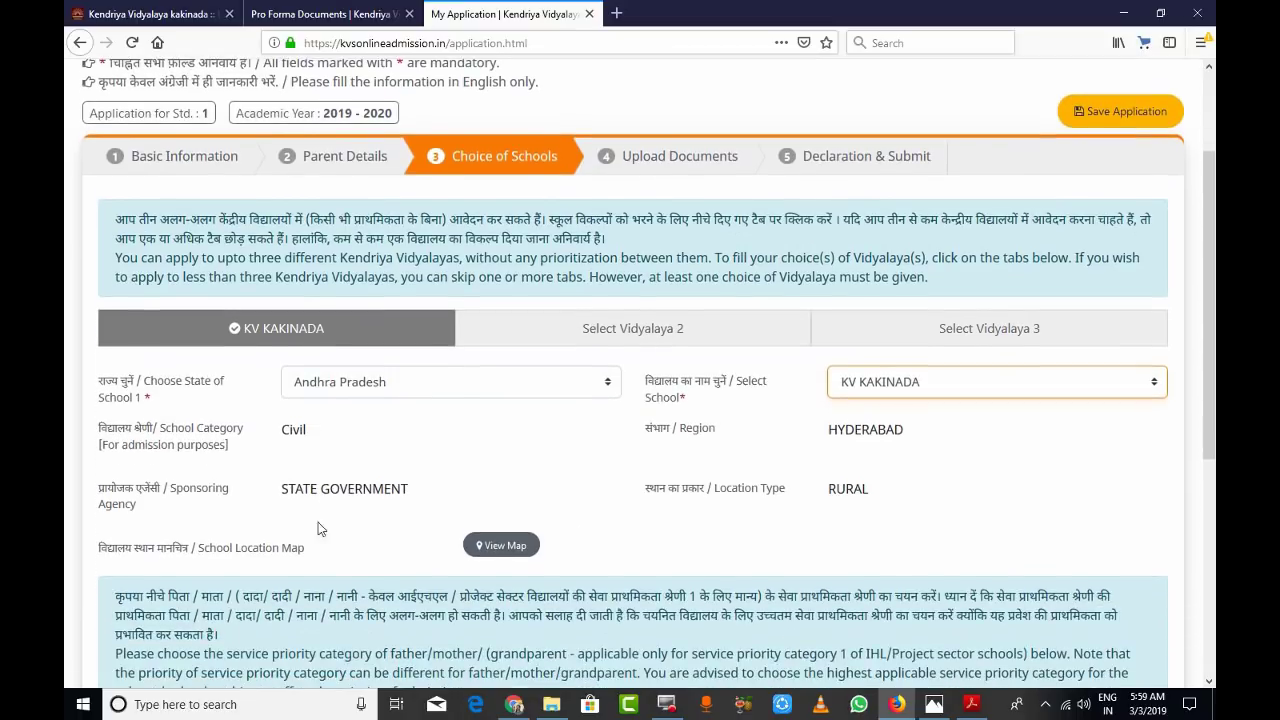
scroll(401, 535, "down", 1)
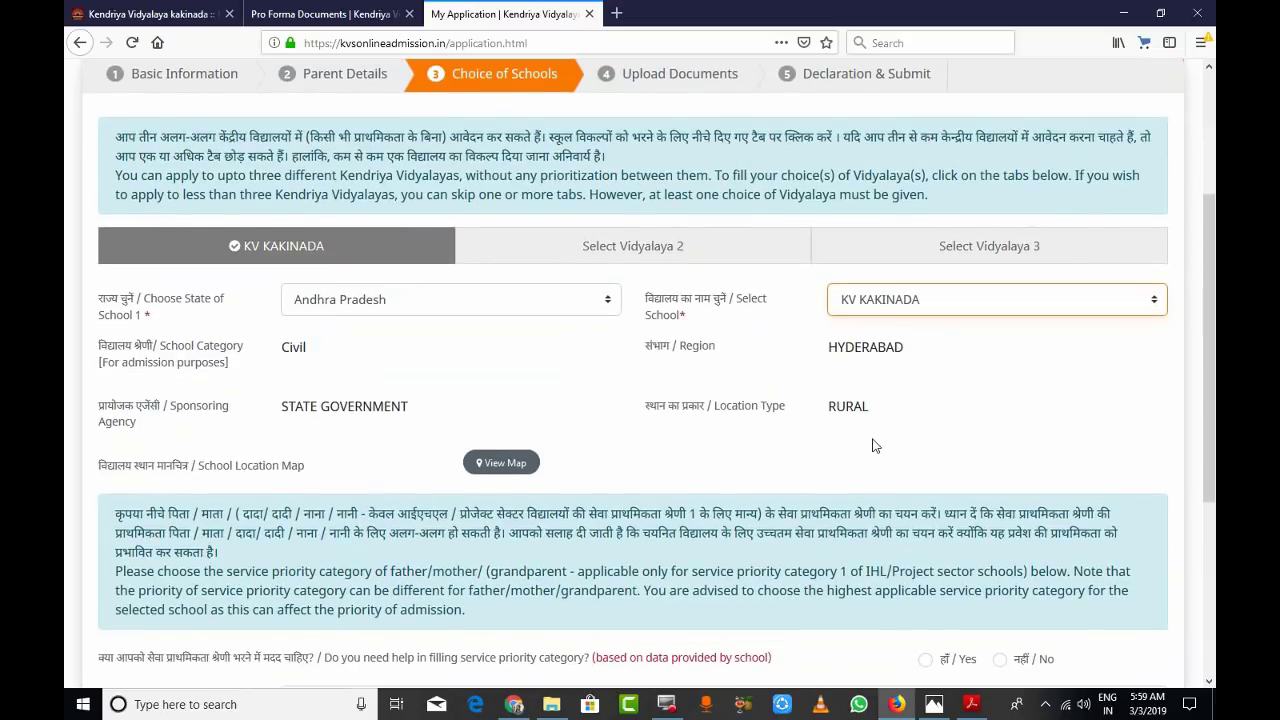
scroll(620, 385, "down", 1)
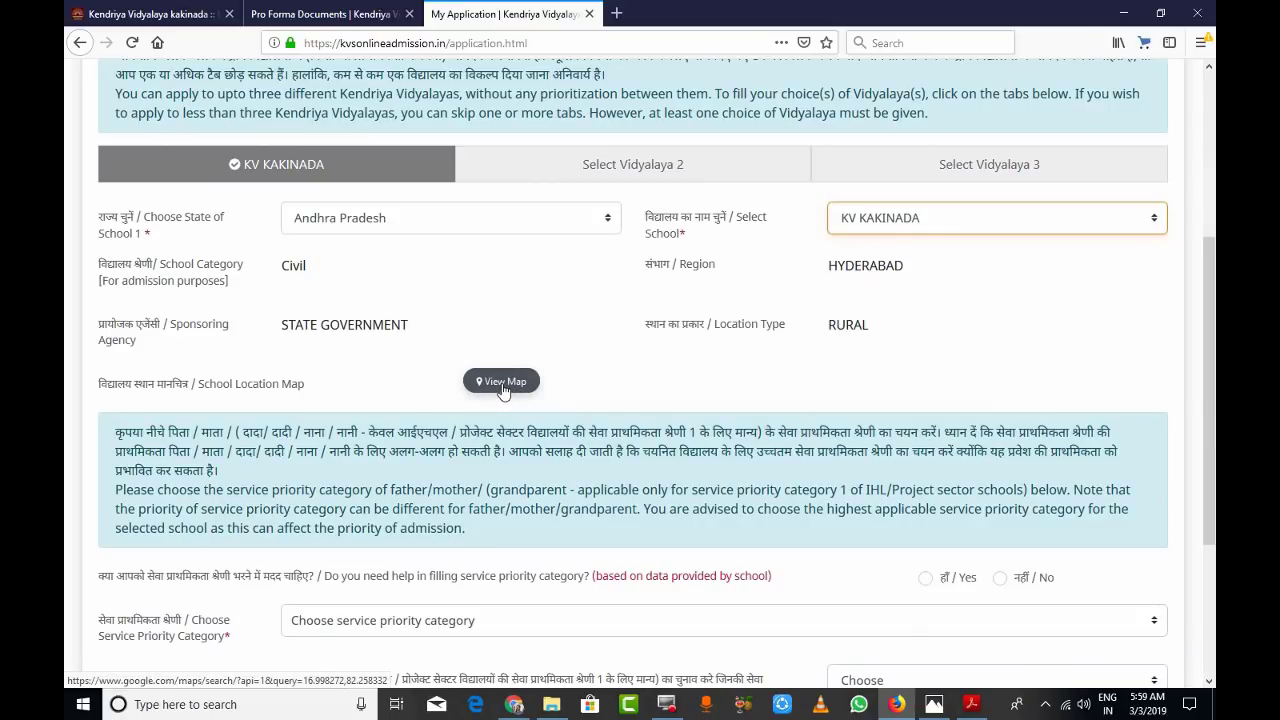
left_click(502, 385)
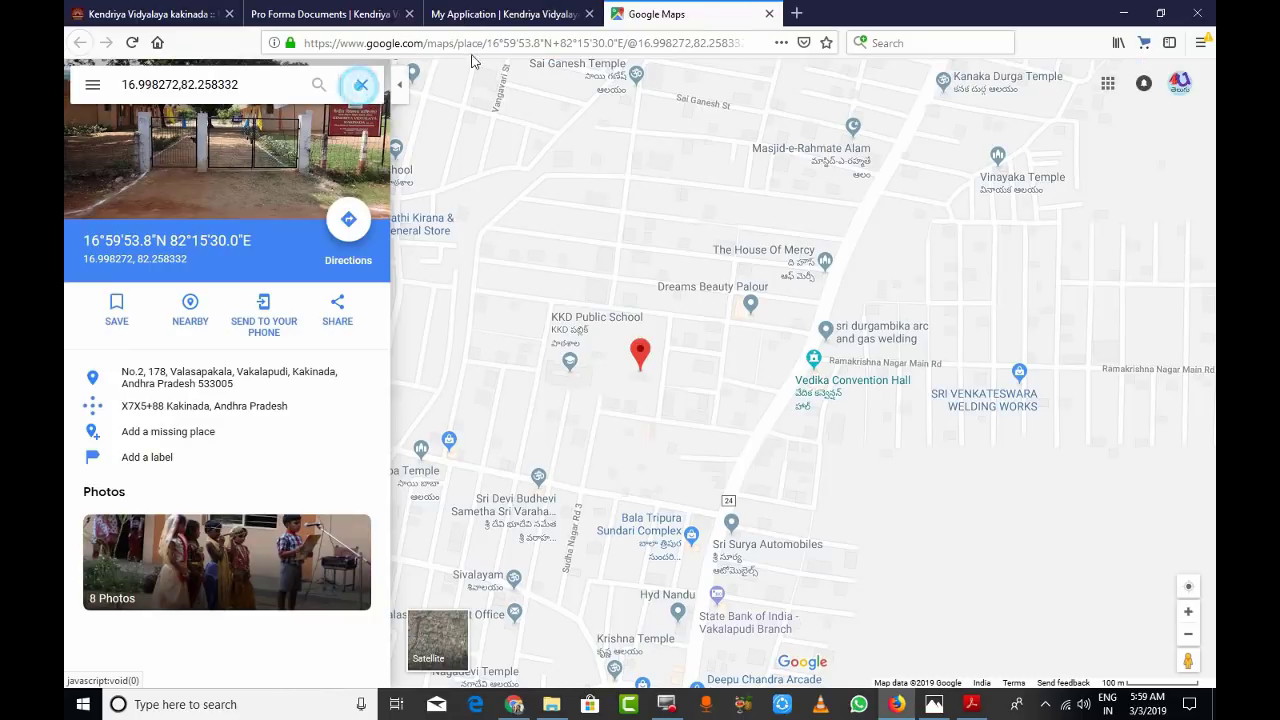
left_click(769, 13)
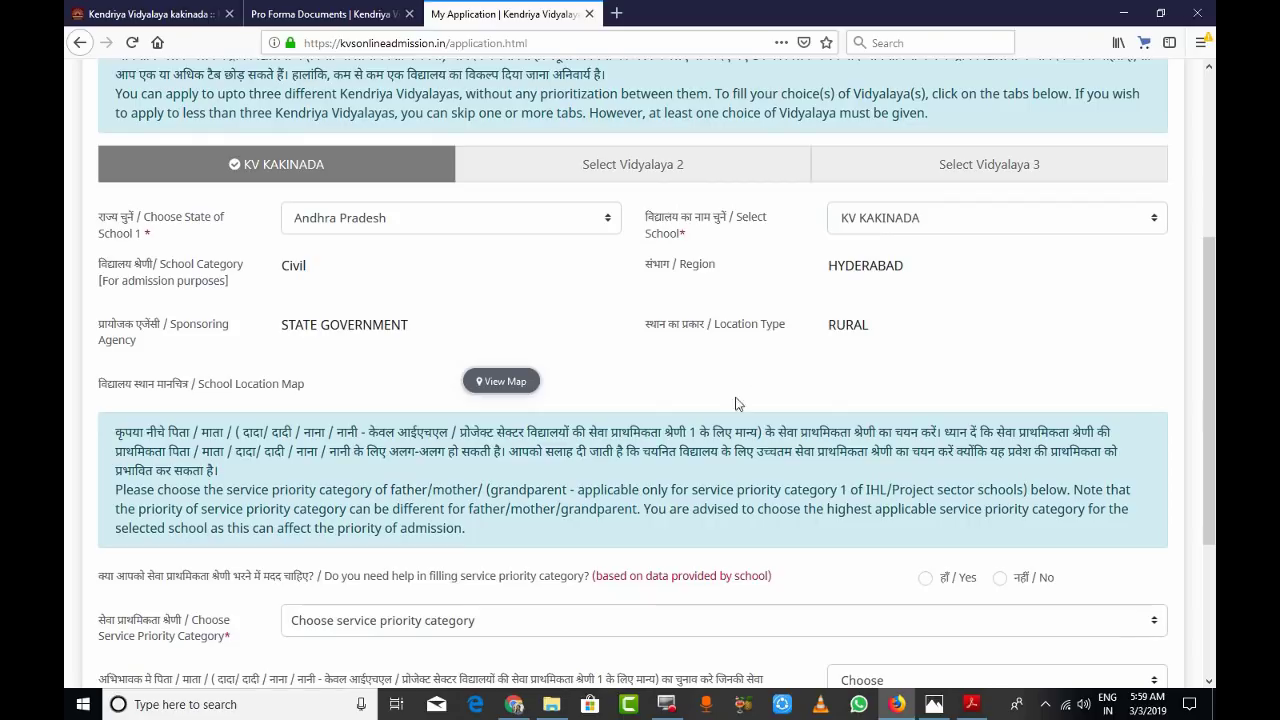
- Answer Yes to help with the service priority category and open the employer list
scroll(768, 425, "down", 3)
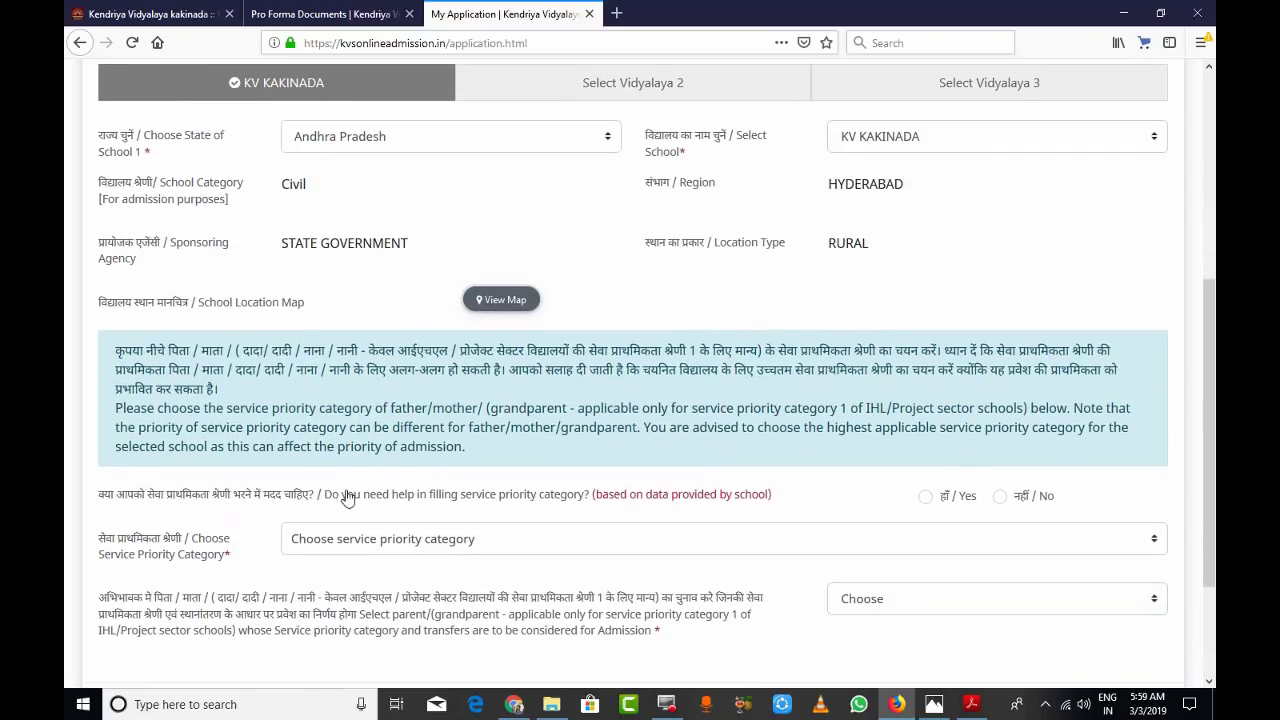
scroll(240, 340, "down", 3)
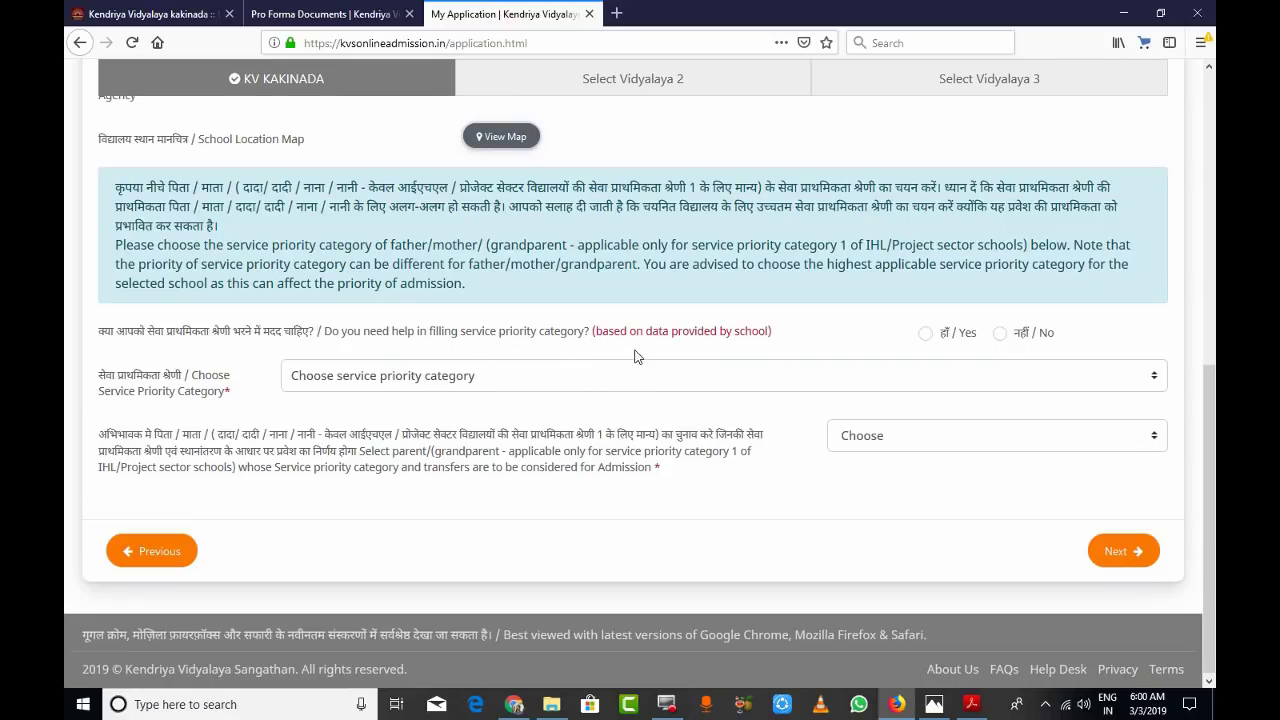
left_click(926, 334)
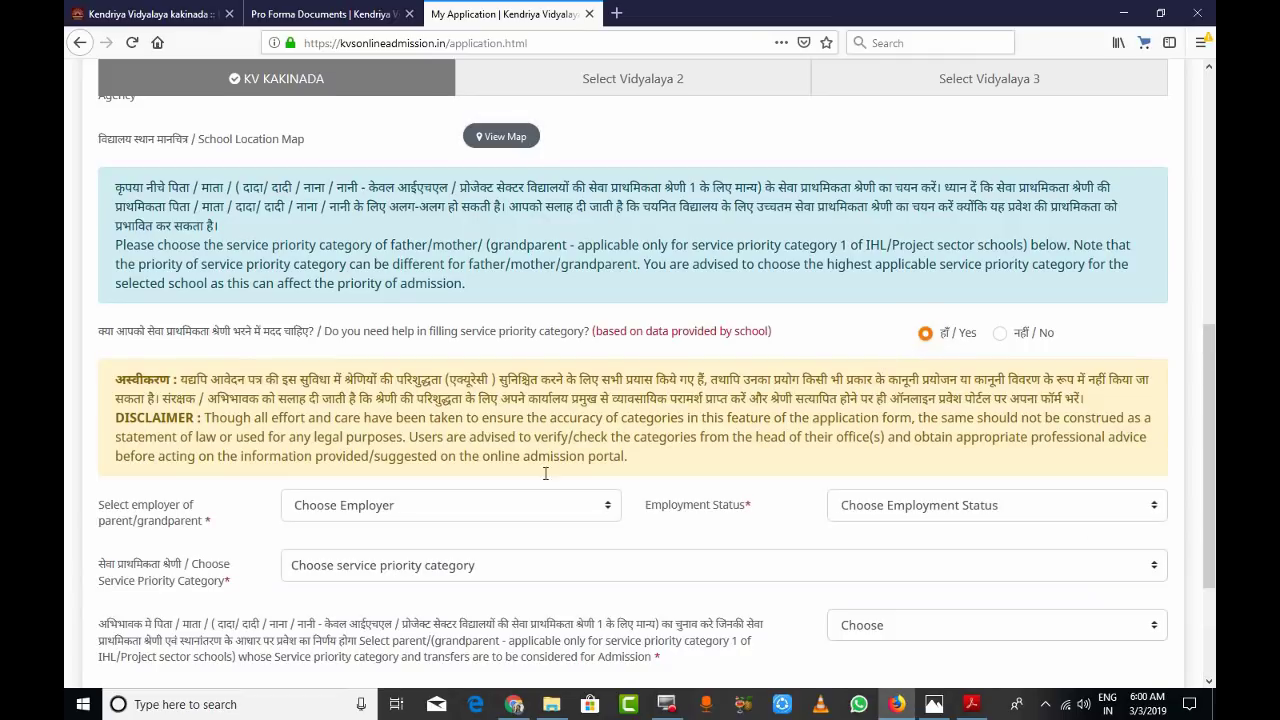
left_click(608, 510)
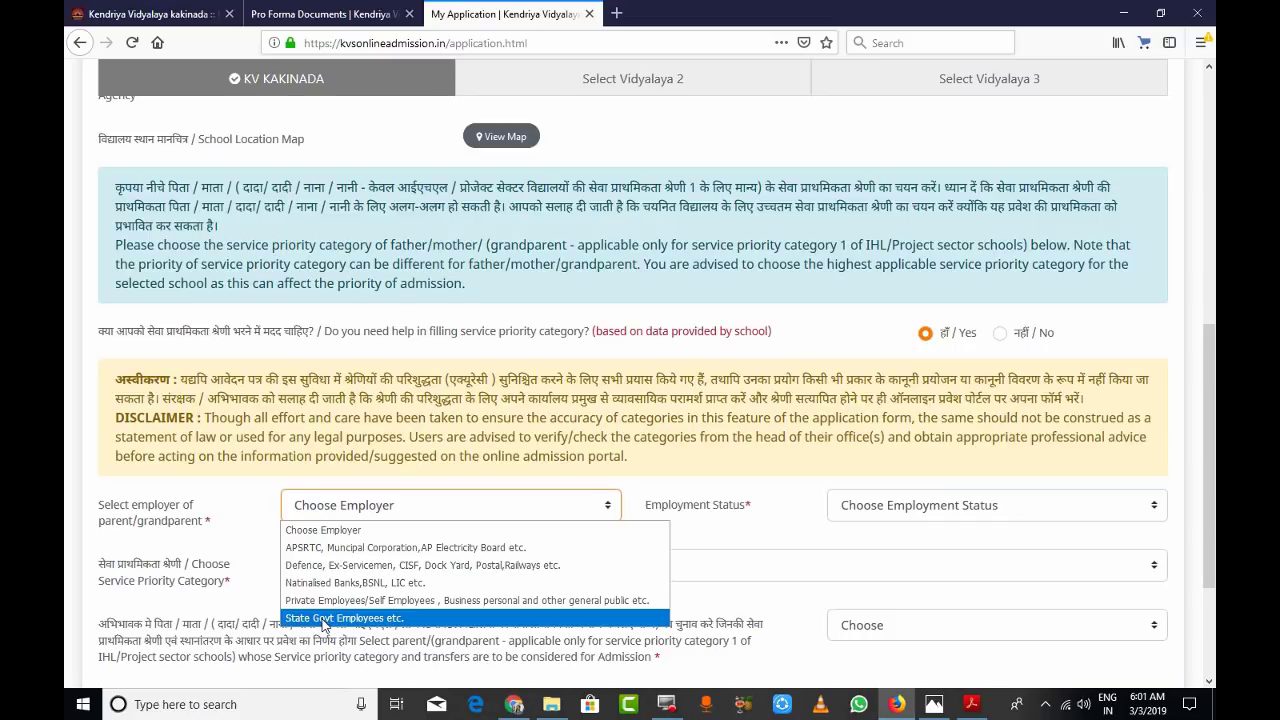
- Set employer to State Govt Employees etc., status to Serving (Permanent employee) Parent, and Father as the parent considered
left_click(322, 620)
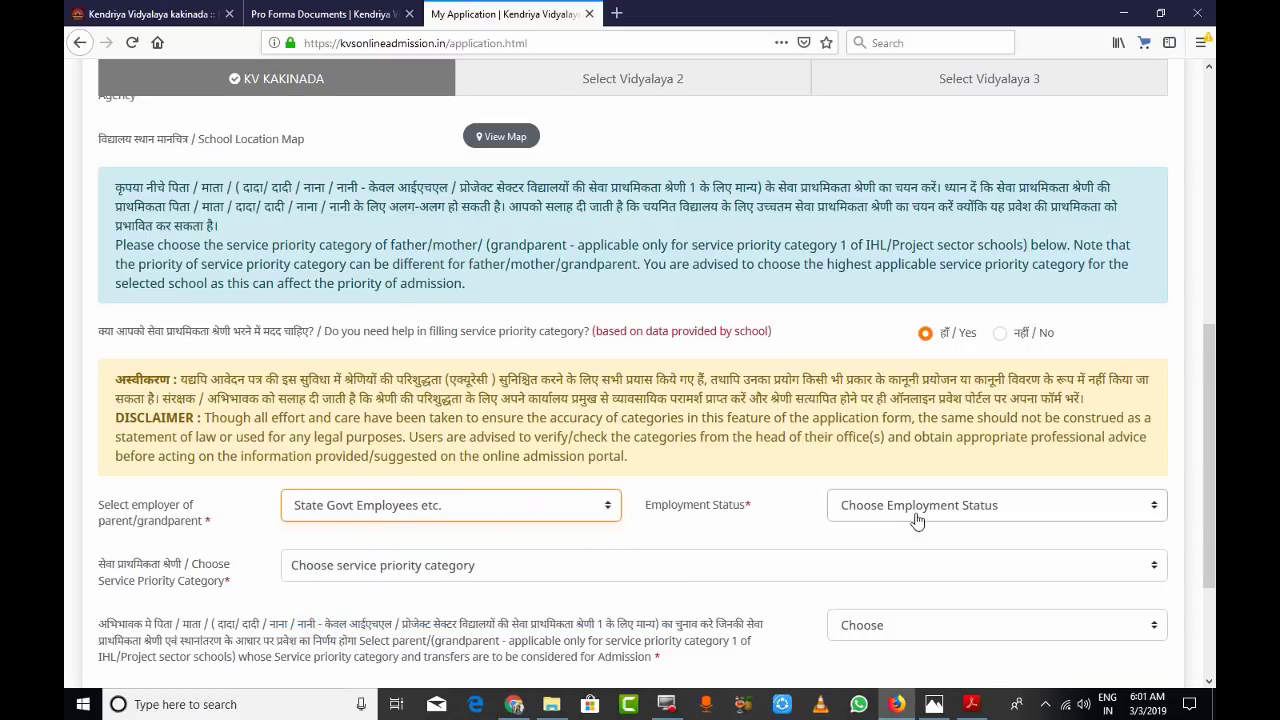
left_click(1152, 512)
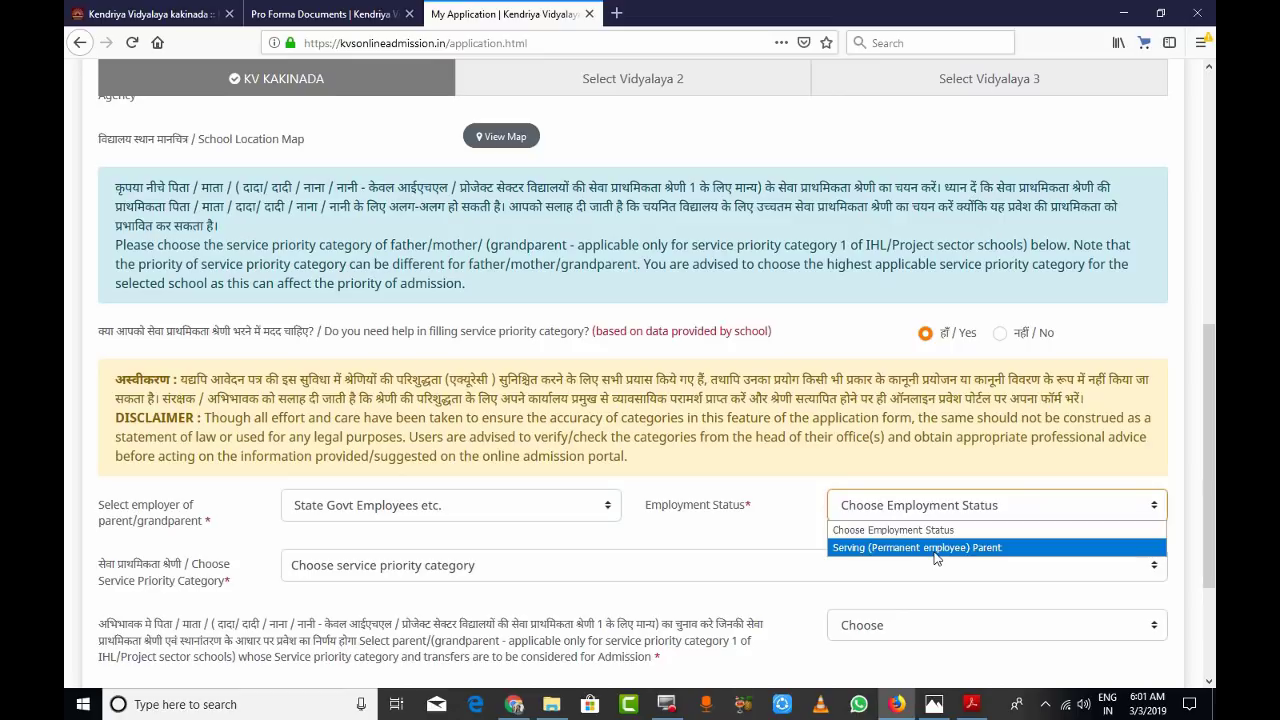
left_click(936, 548)
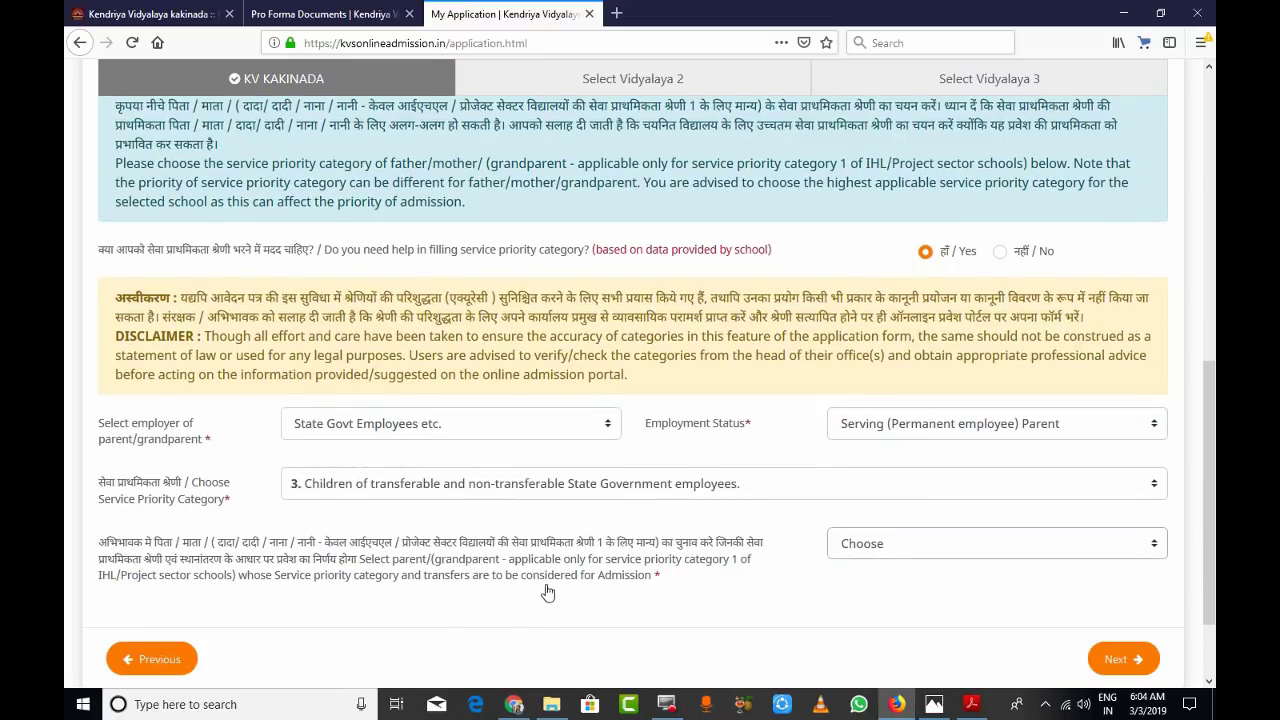
left_click(1154, 547)
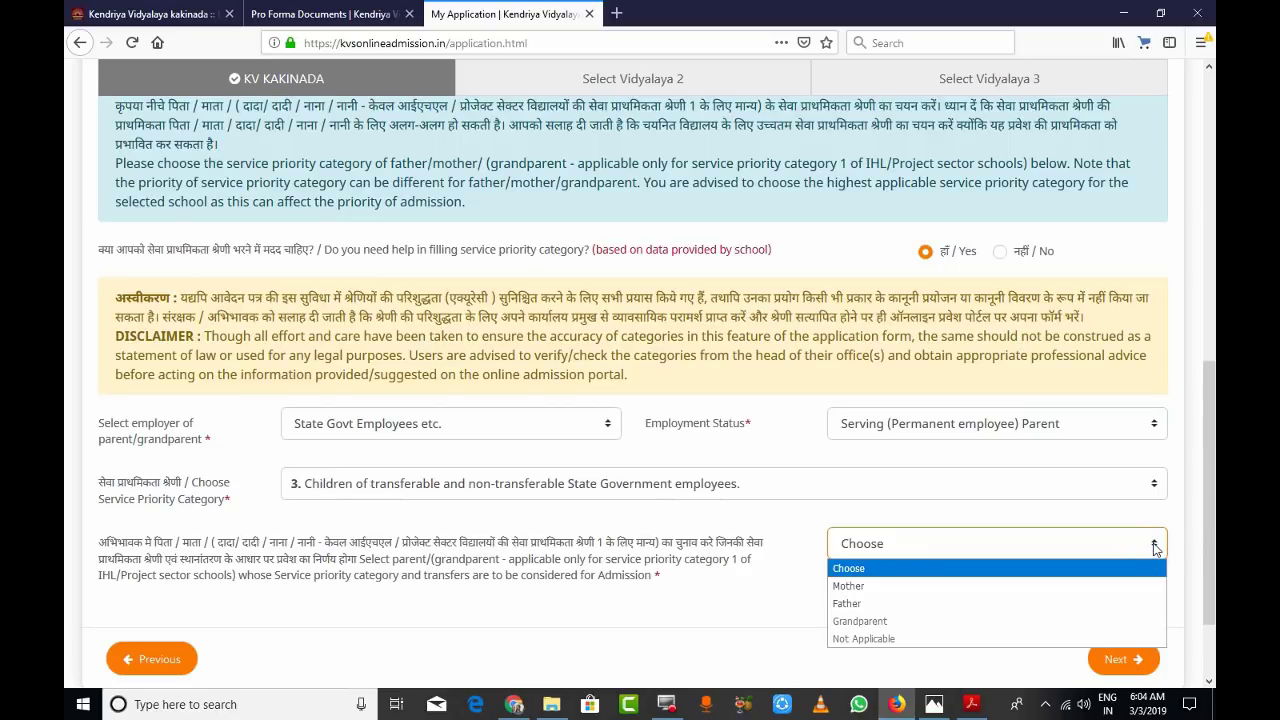
left_click(857, 604)
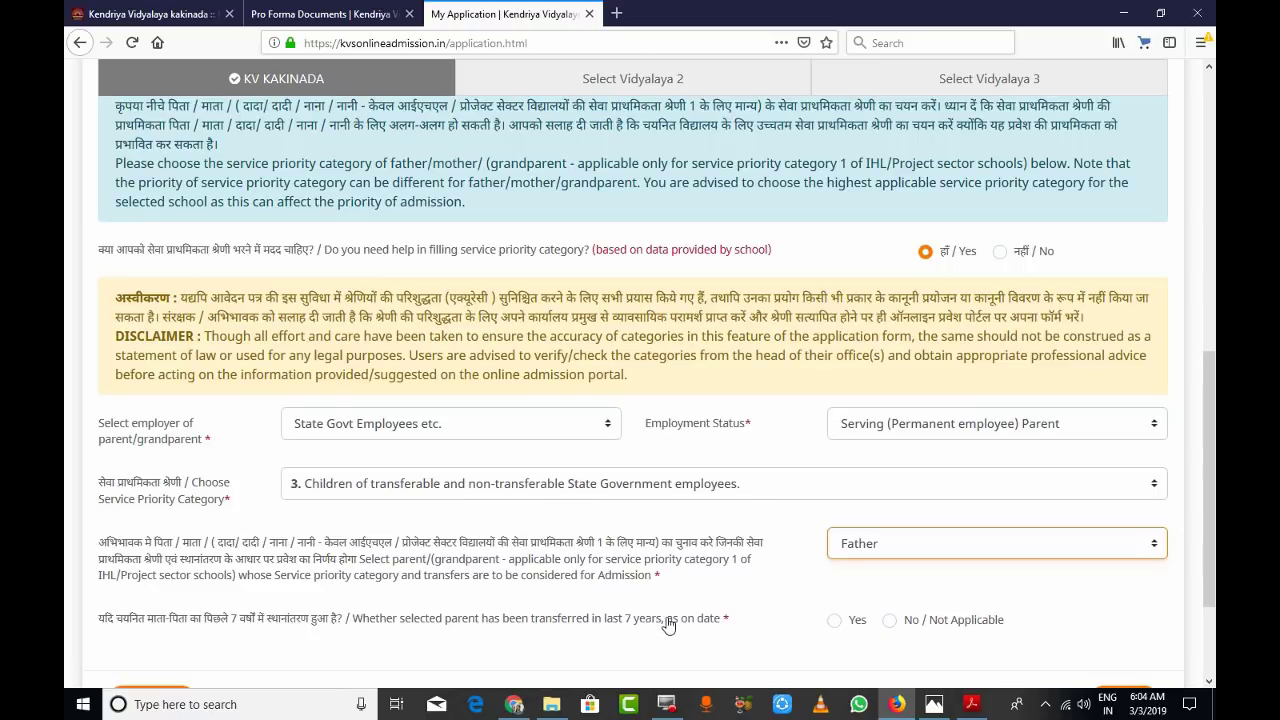
- Answer Yes to the father's transfer in the last 7 years, then select the first Office/Unit and Place box
left_click(835, 622)
scroll(725, 525, "down", 3)
scroll(500, 490, "down", 1)
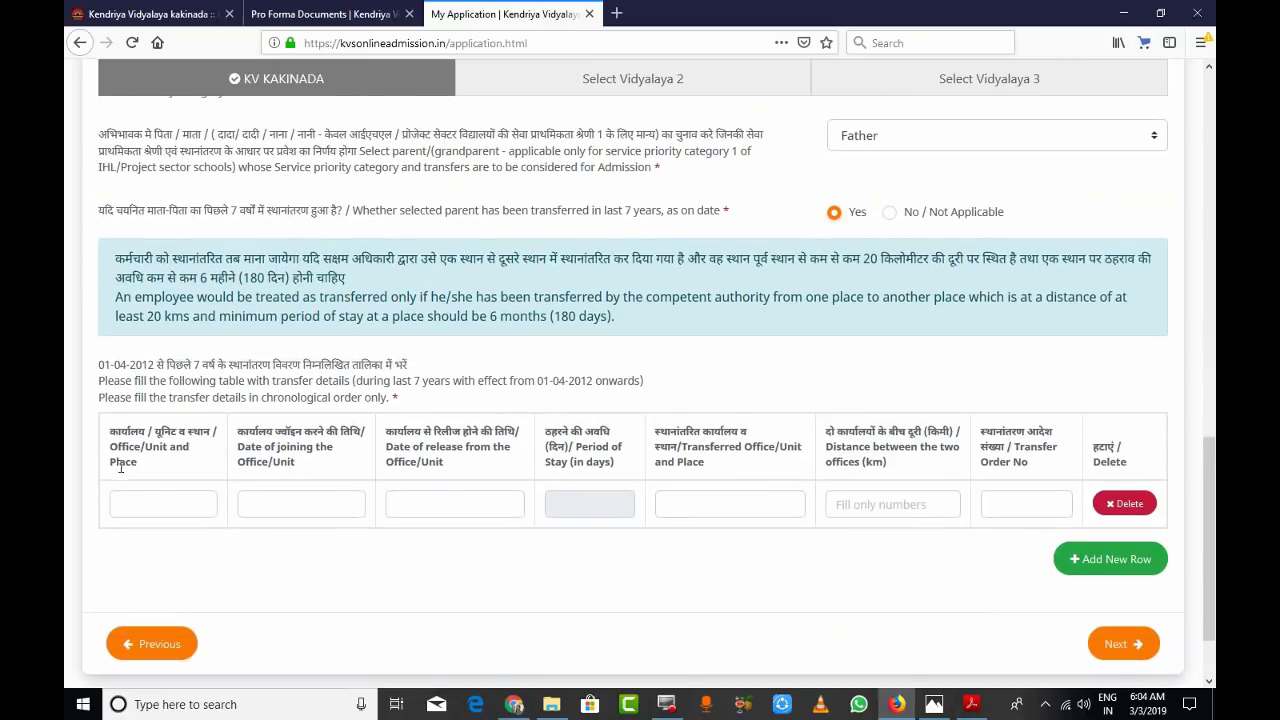
left_click(155, 497)
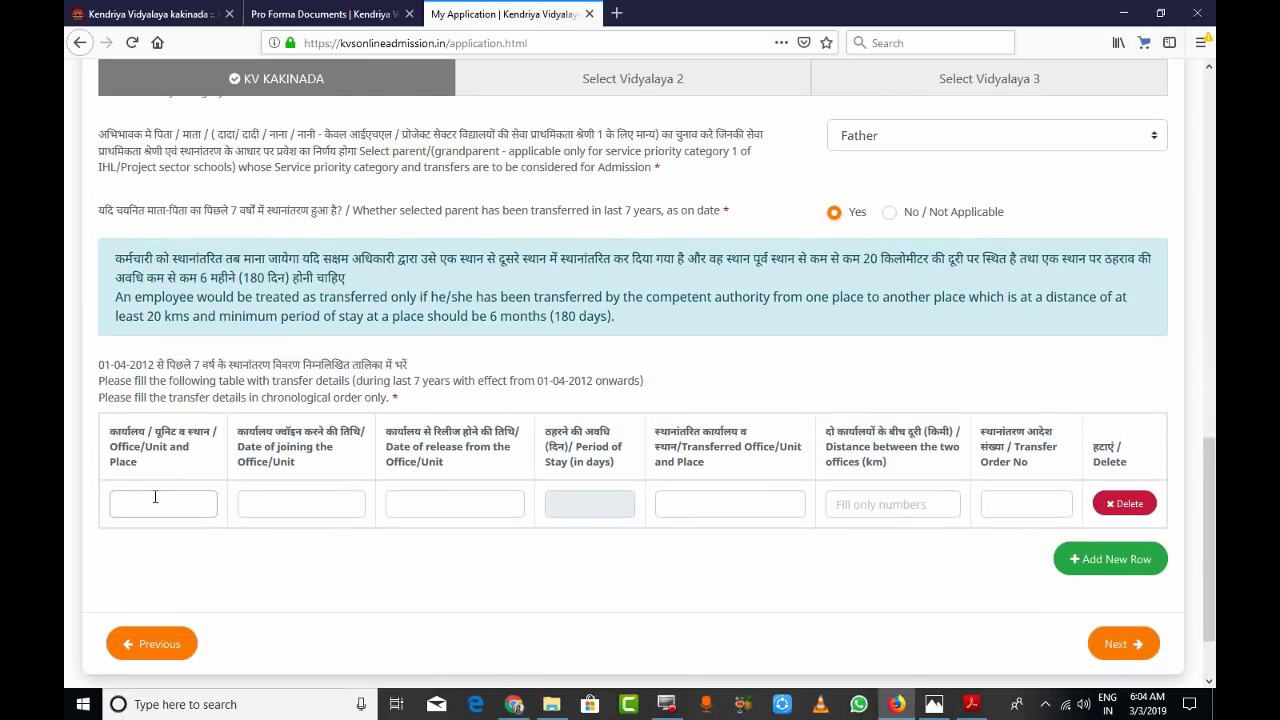